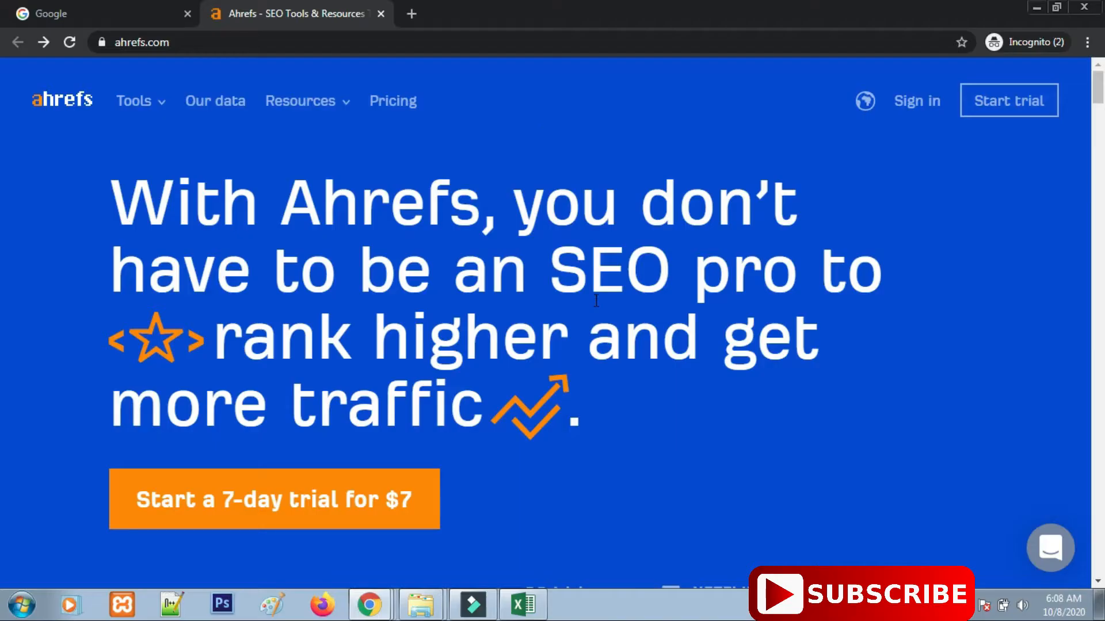
Scroll the ahrefs.com homepage down to the footer's Free tools list with Webmaster Tools.
scroll(616, 345, down, 10)
scroll(617, 385, down, 20)
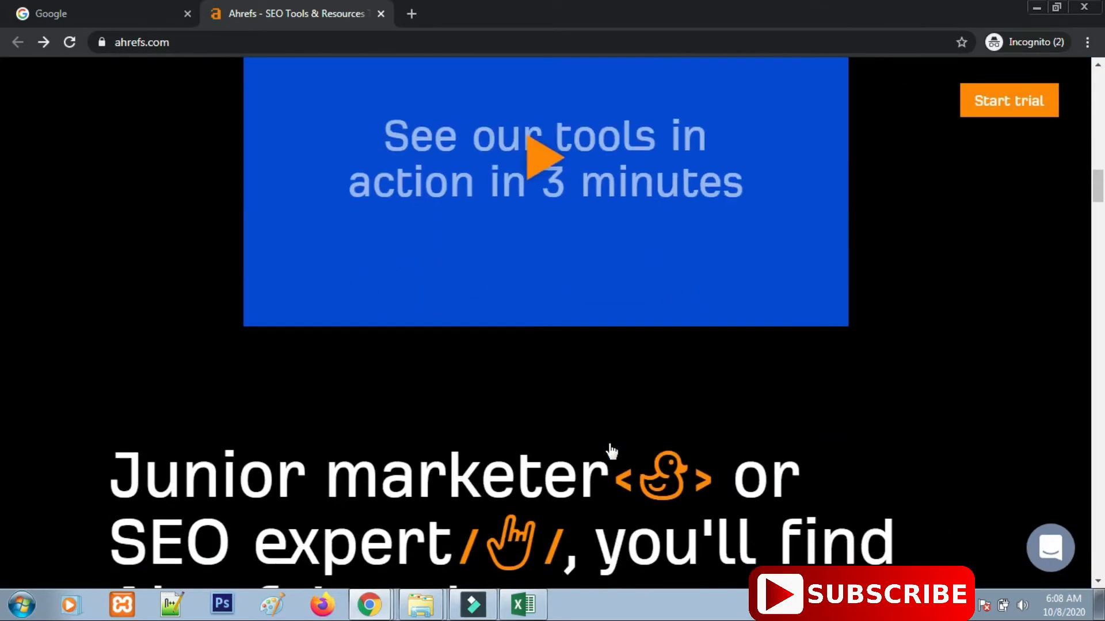
scroll(627, 477, down, 20)
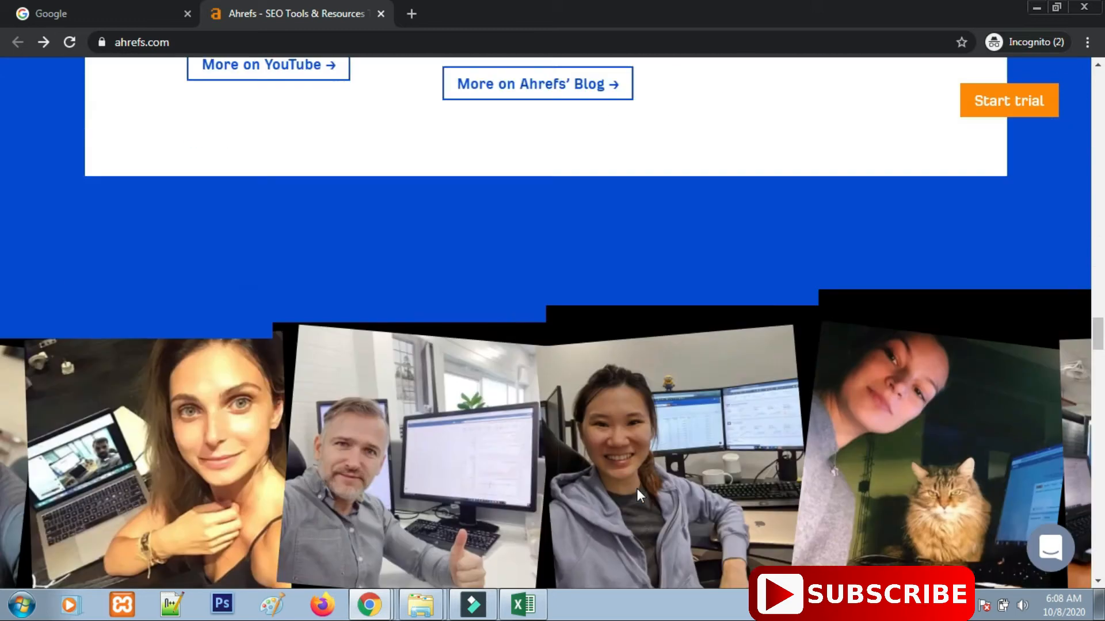
scroll(640, 496, down, 20)
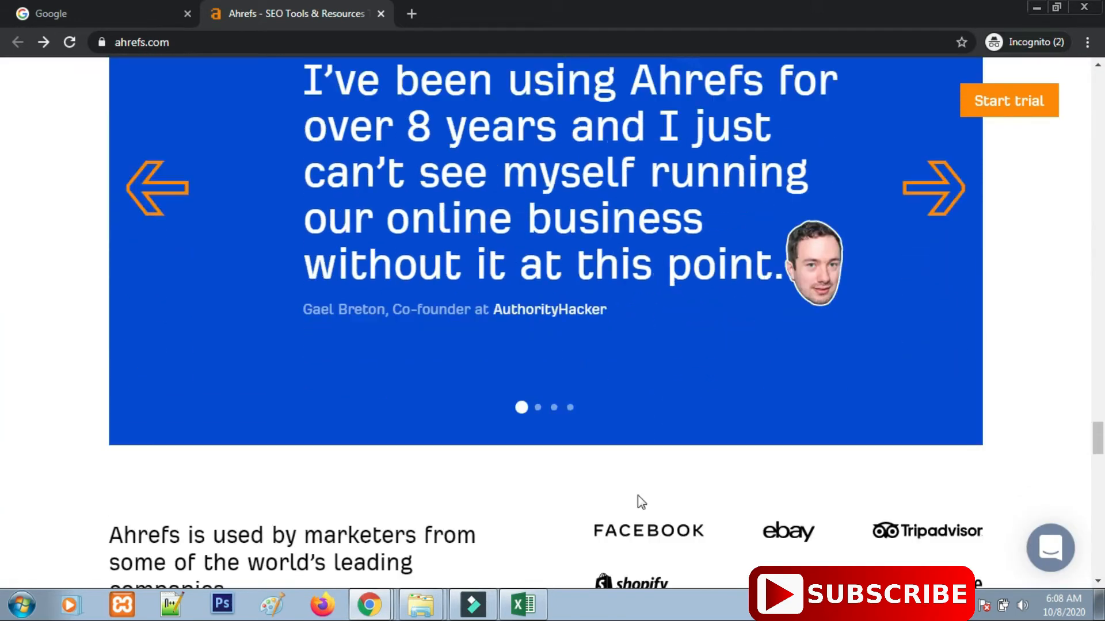
scroll(642, 509, down, 20)
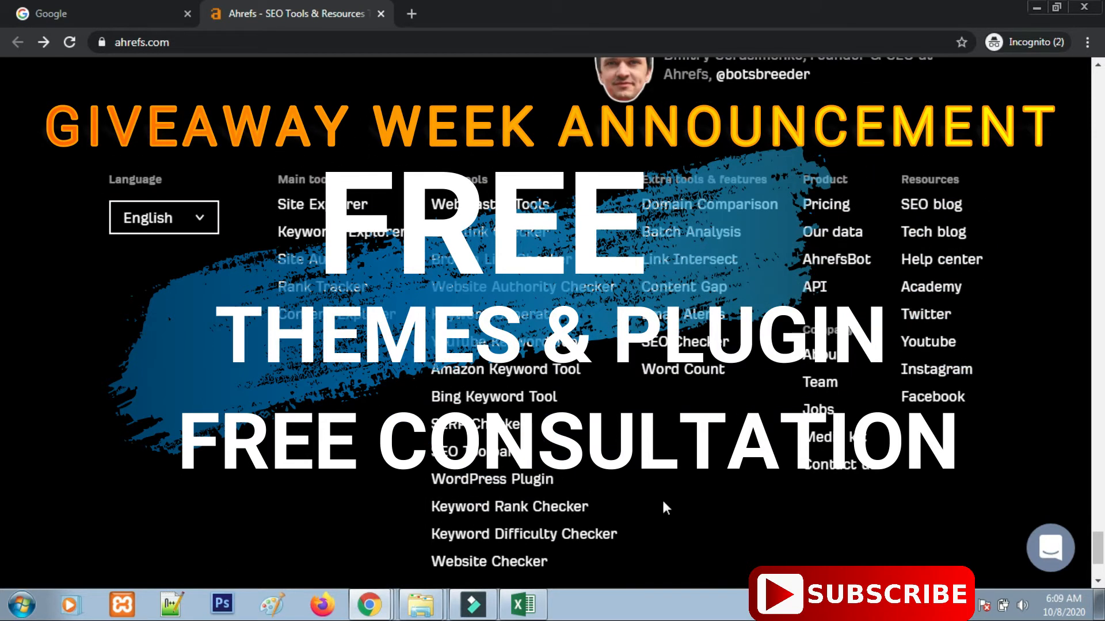
scroll(661, 498, up, 1)
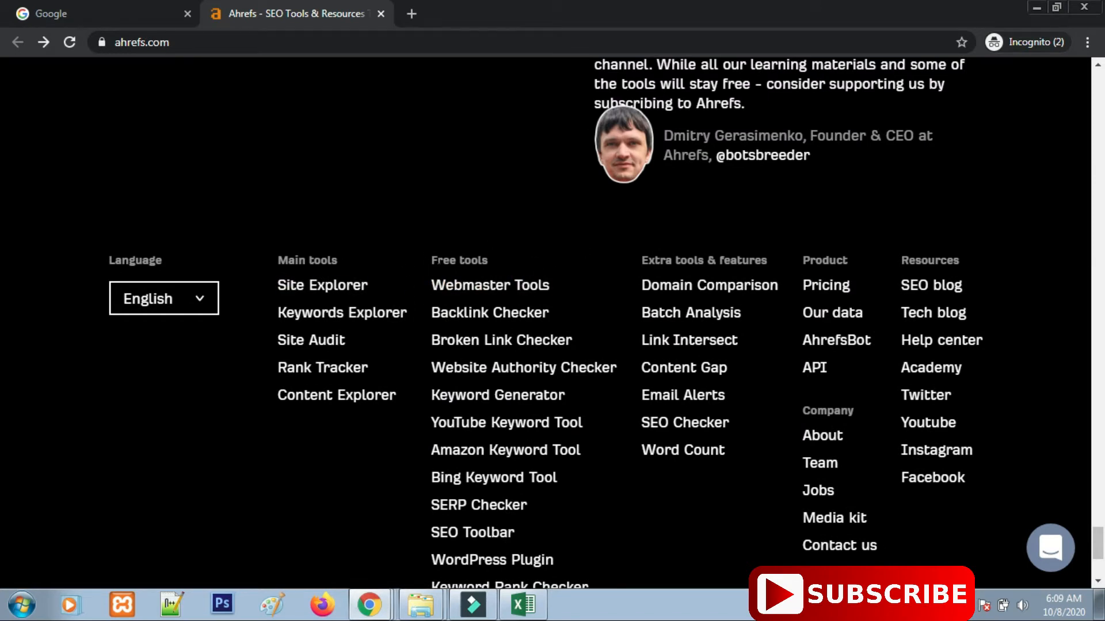
drag(426, 253, 462, 286)
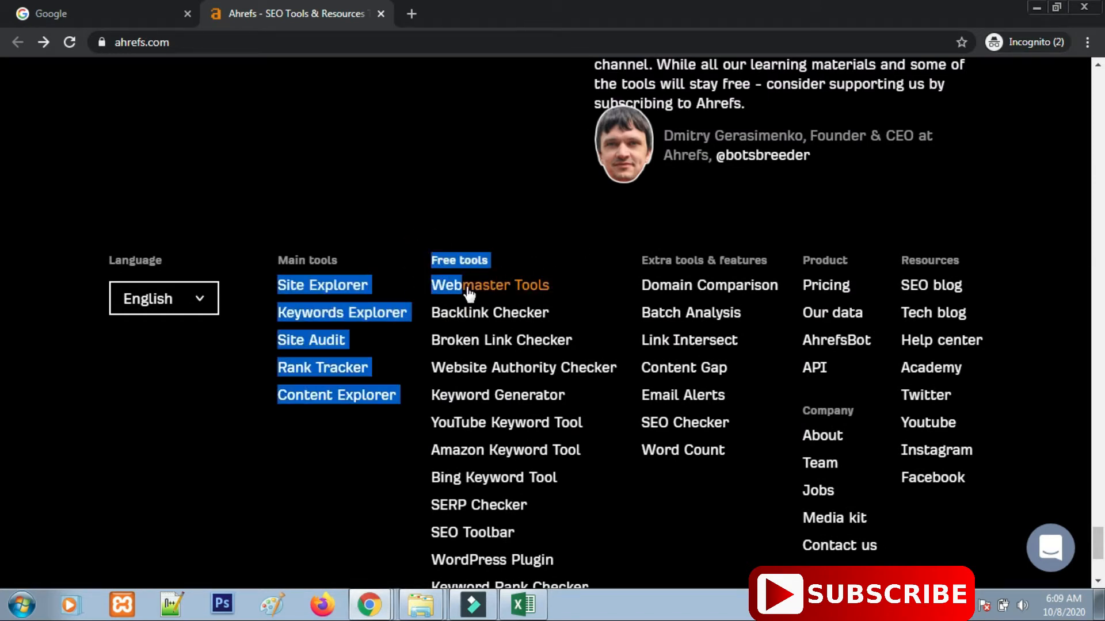
Open the free Webmaster Tools page from the footer link.
click(582, 252)
click(535, 283)
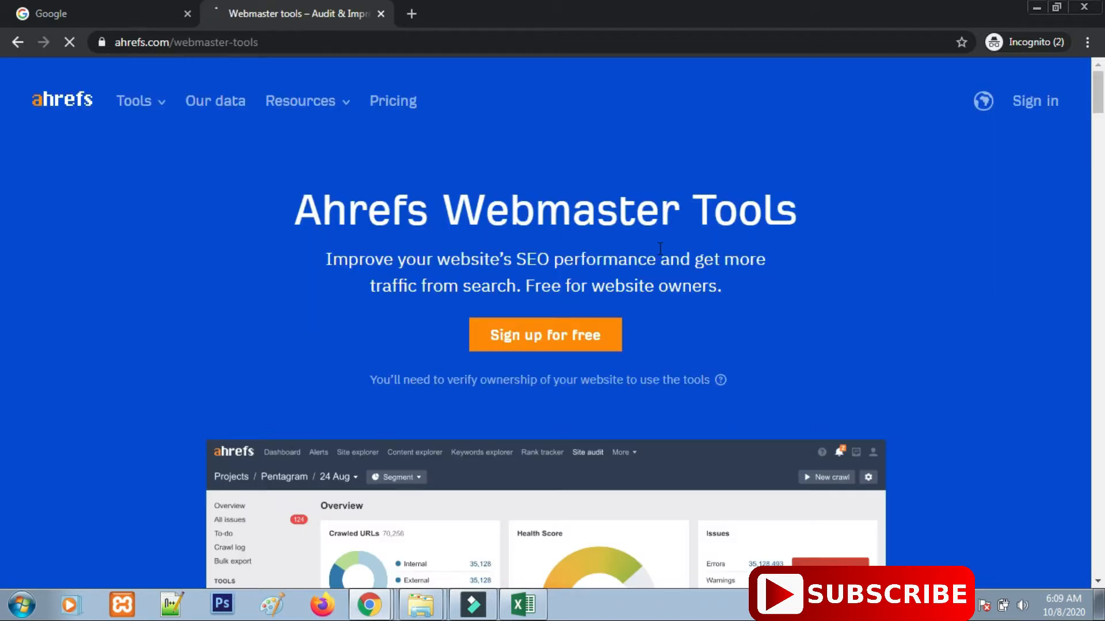
scroll(320, 328, down, 5)
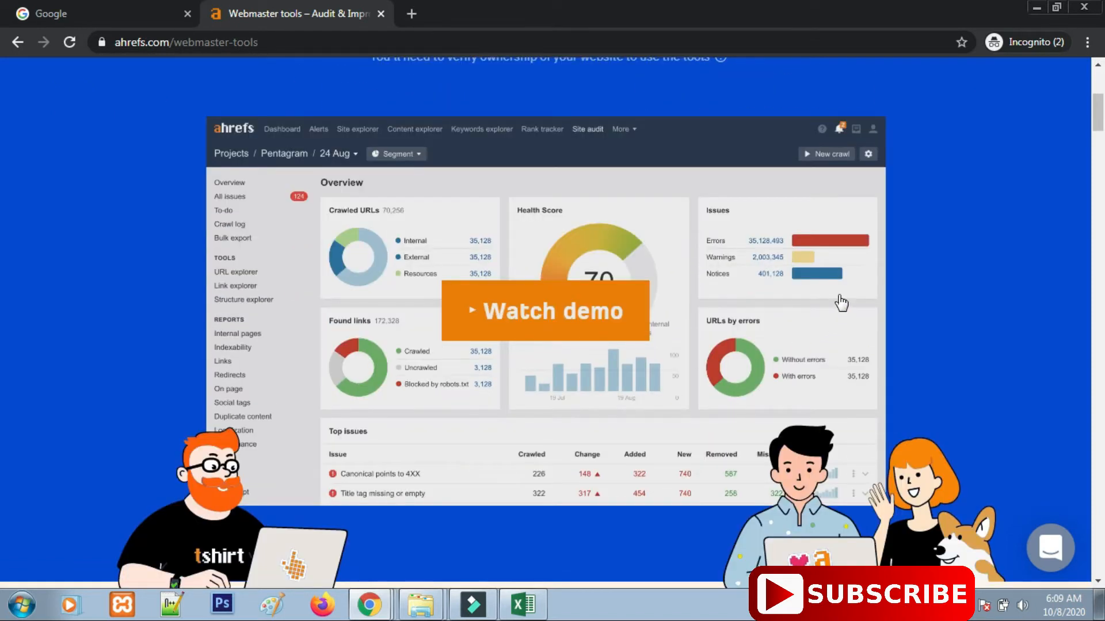
Play the Webmaster Tools demo video, close it, and return to the page top.
click(492, 312)
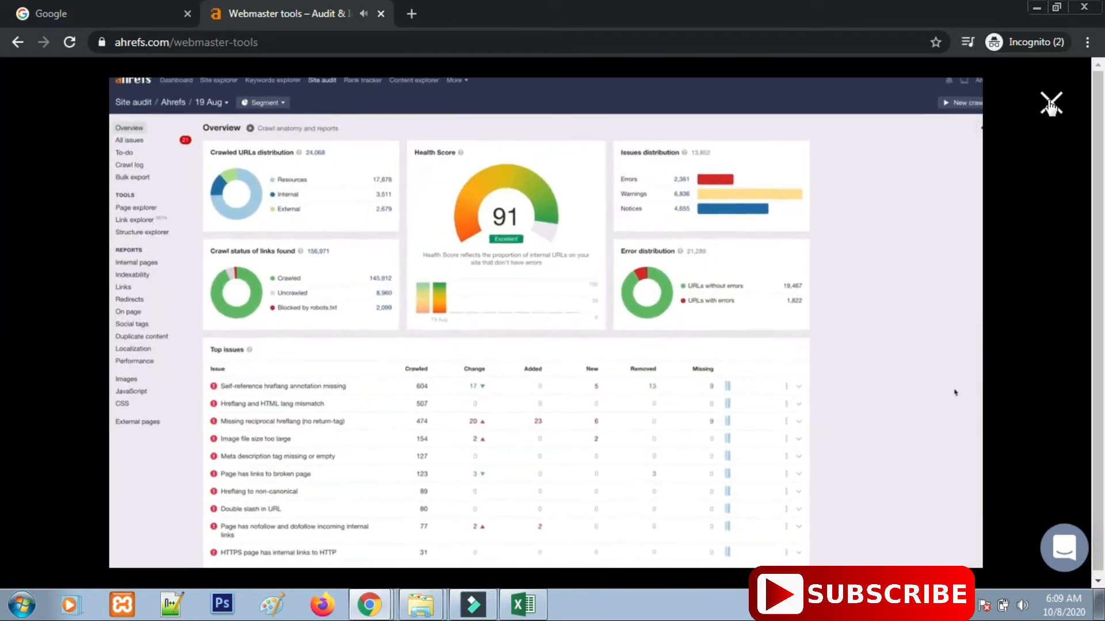
click(1049, 106)
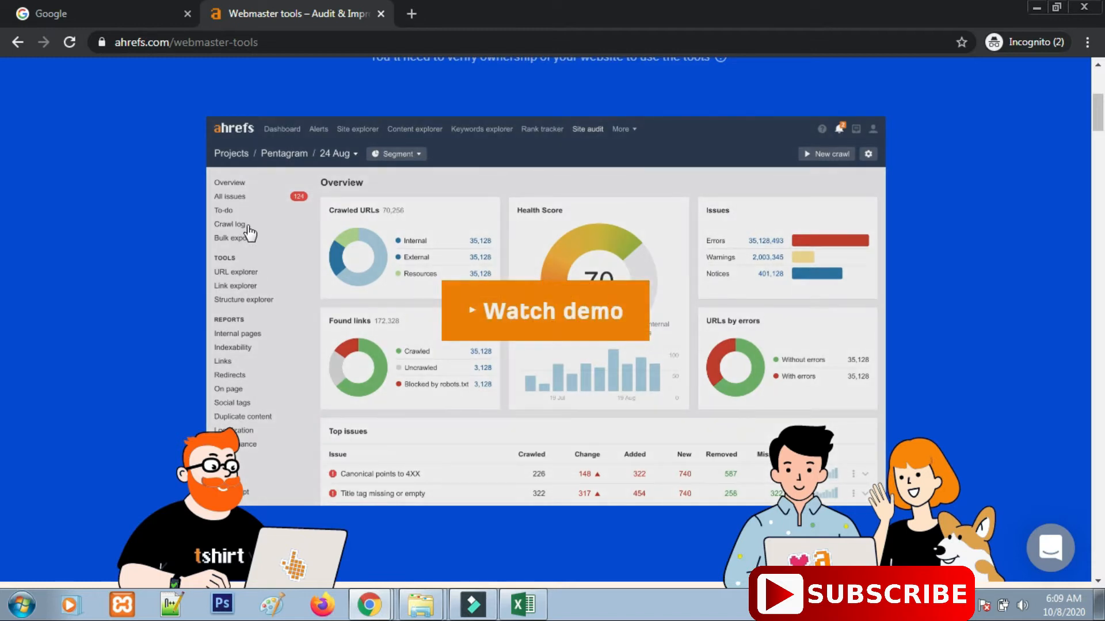
scroll(726, 336, up, 3)
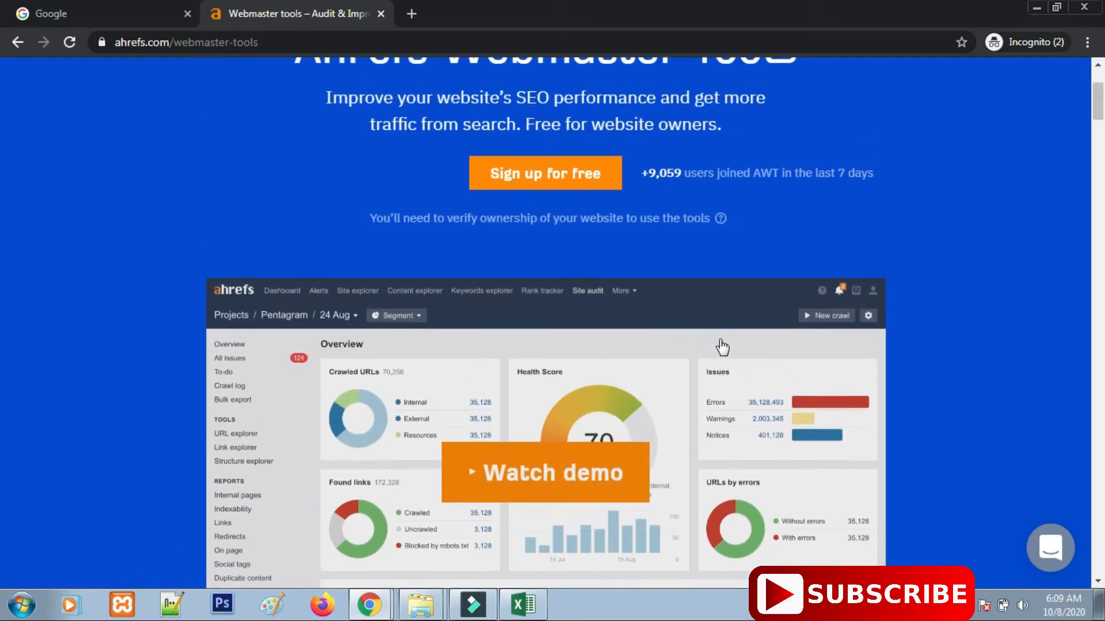
scroll(734, 250, up, 2)
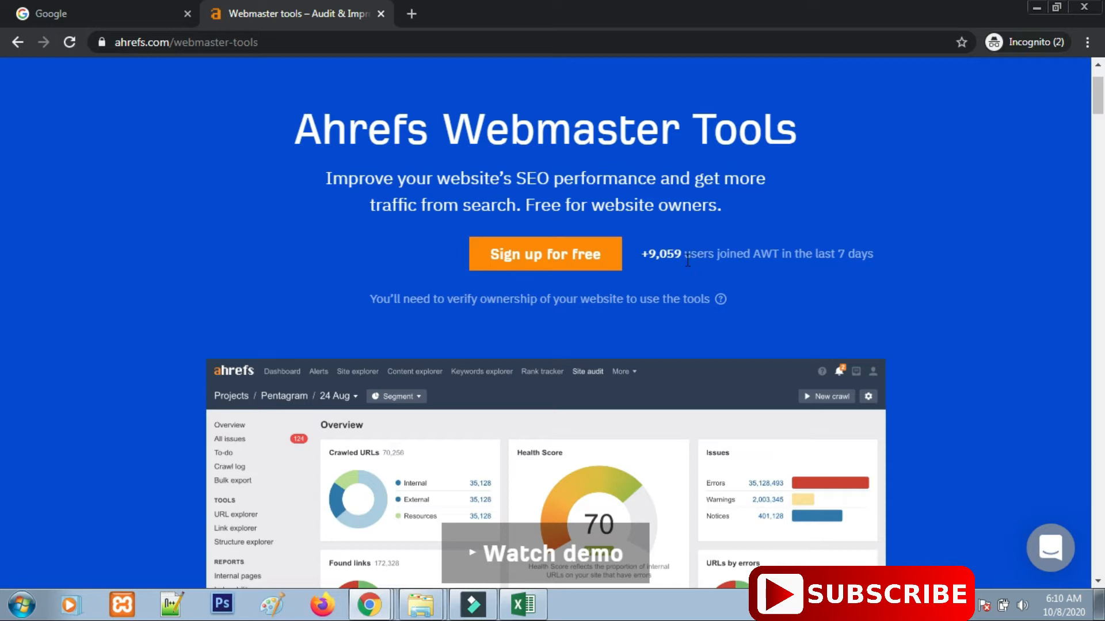
Sign up for free with the autofilled email address, accepting the Terms and Privacy Policy.
click(553, 258)
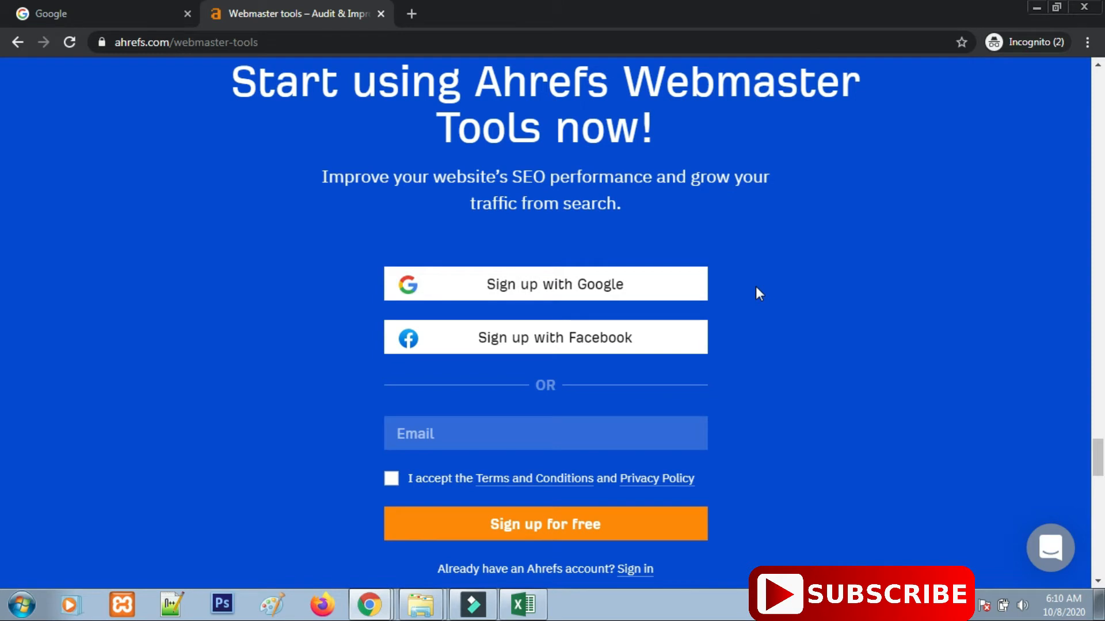
click(454, 432)
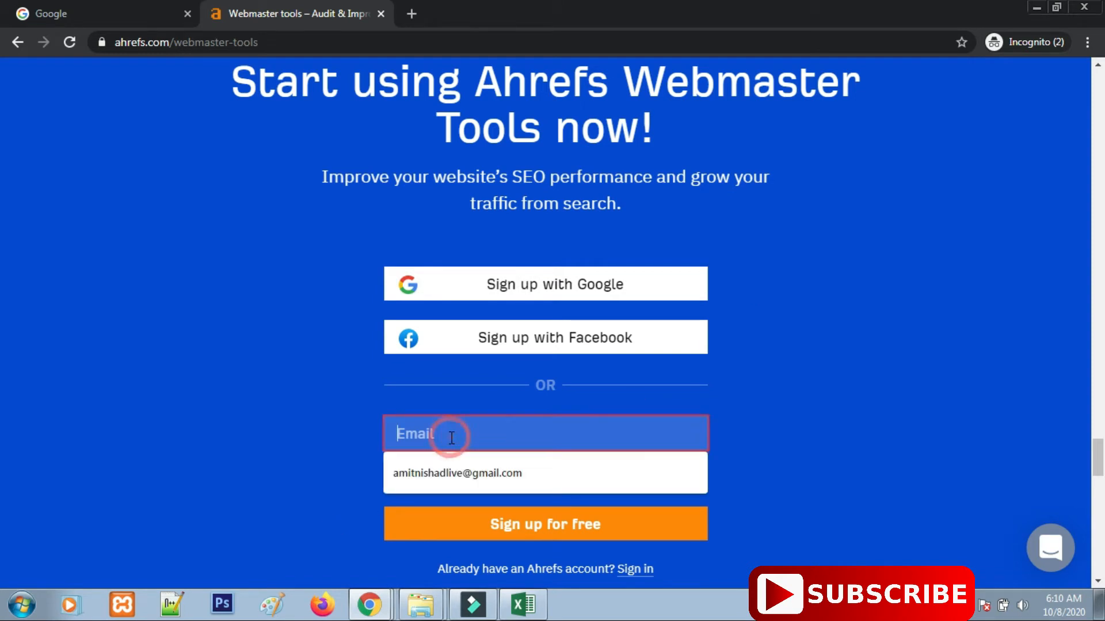
click(855, 401)
click(547, 436)
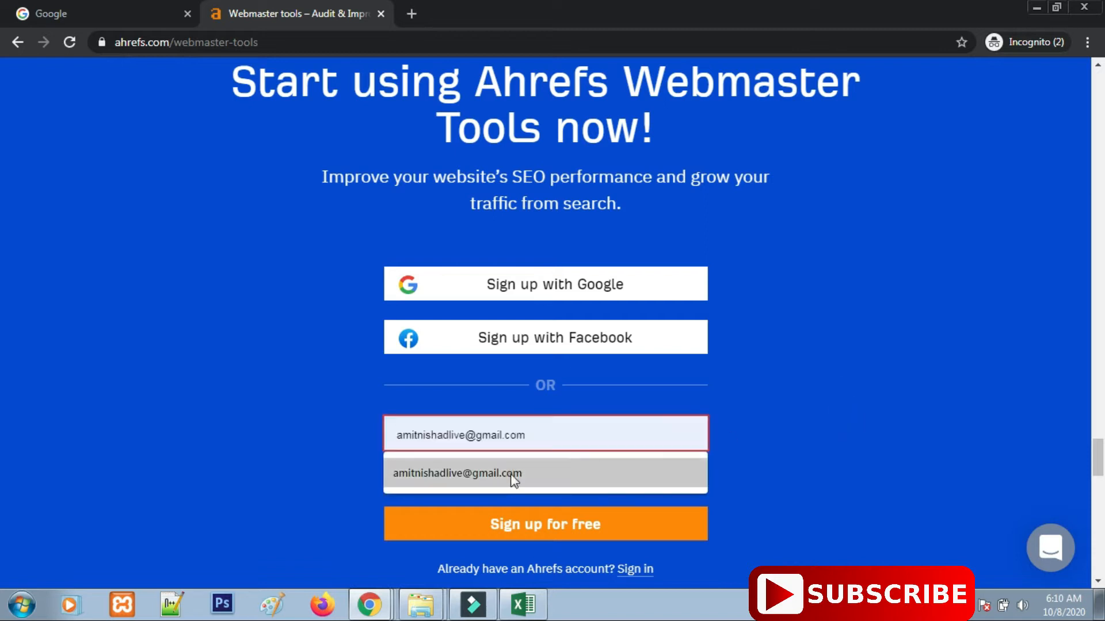
click(513, 485)
click(392, 477)
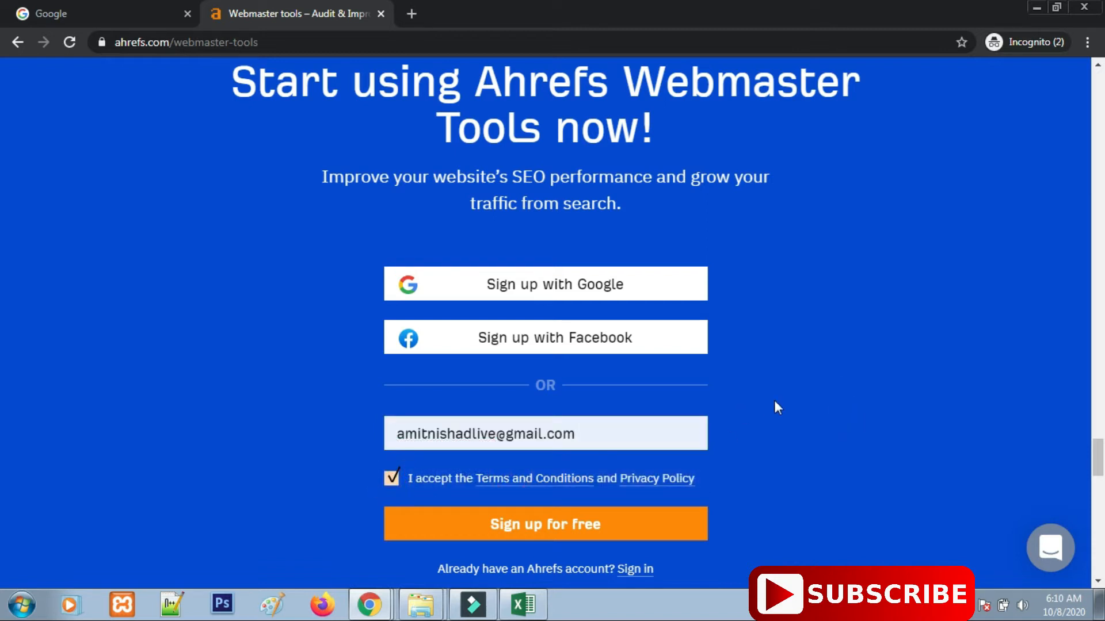
click(540, 532)
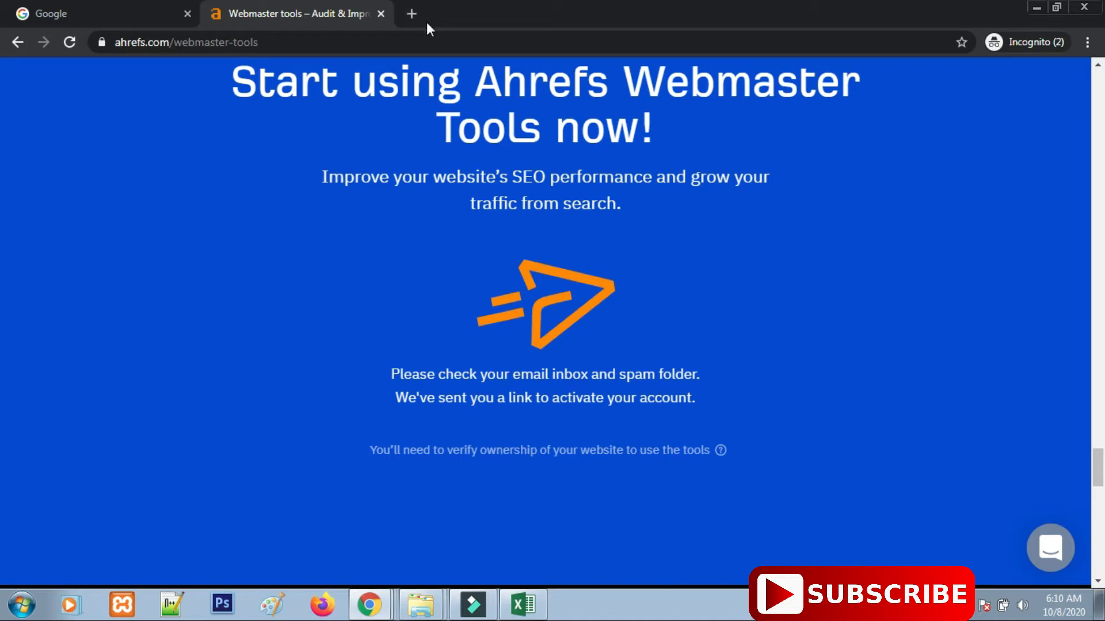
Open Gmail in a new tab and confirm the address from the 'Activate your Ahrefs account' email.
click(412, 13)
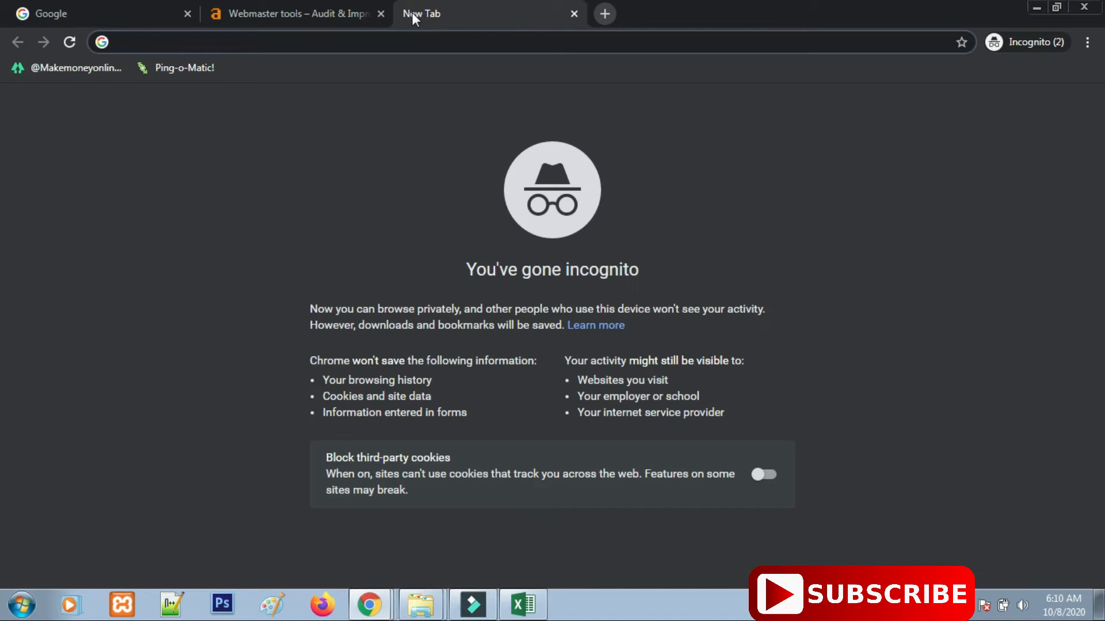
text(gmail)
key(ctrl+Return)
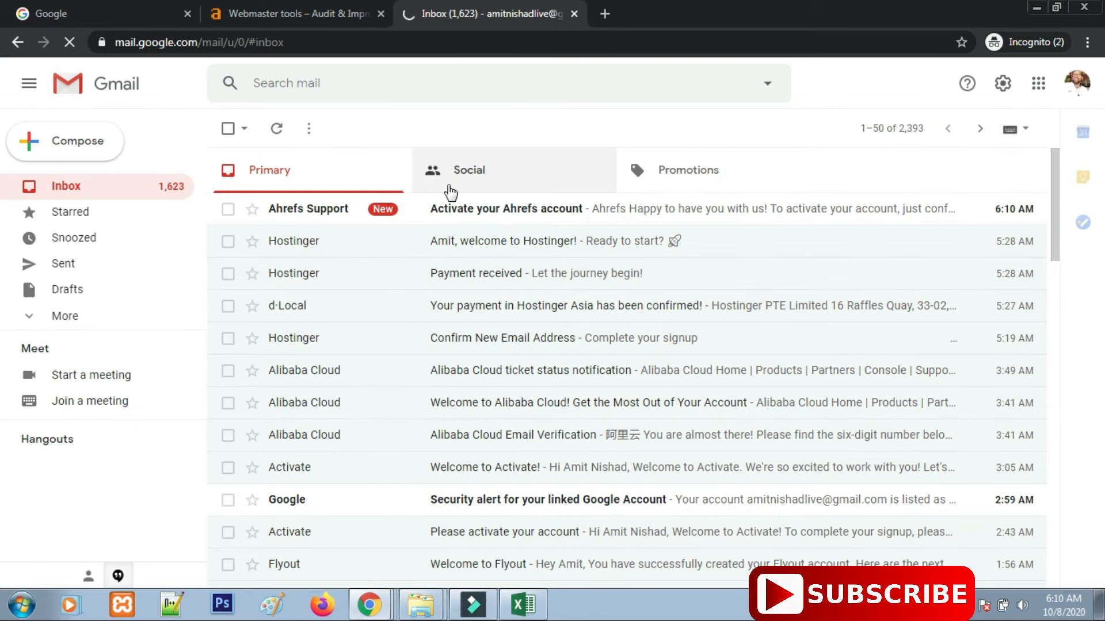
click(507, 220)
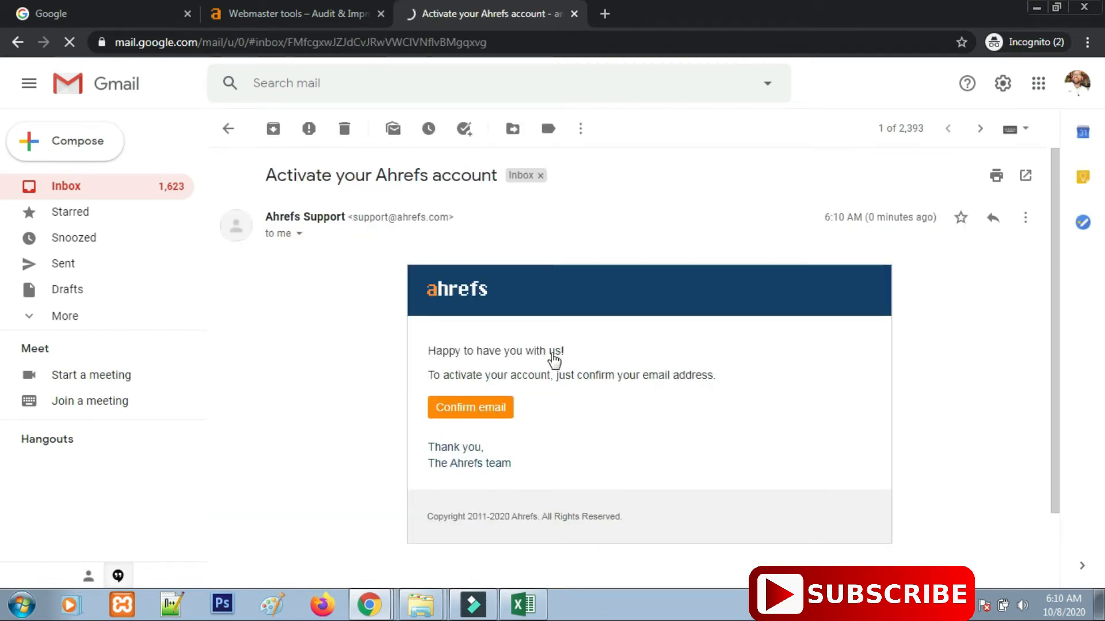
click(482, 409)
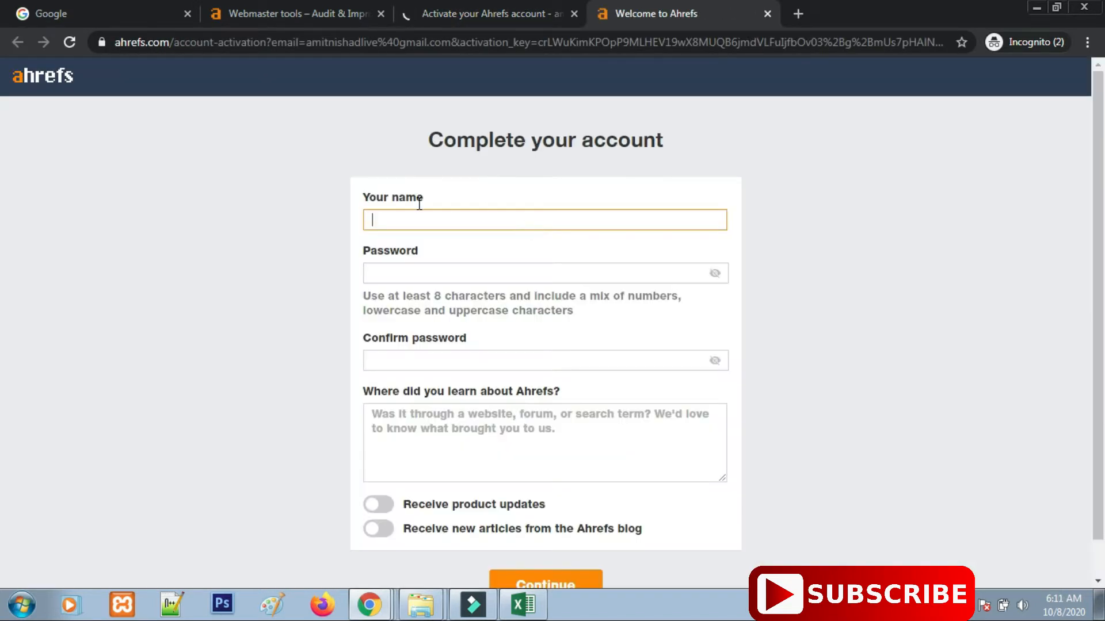
Enter the first name, password and confirmation, and answer 'It was through google & website'.
click(427, 215)
key(Tab)
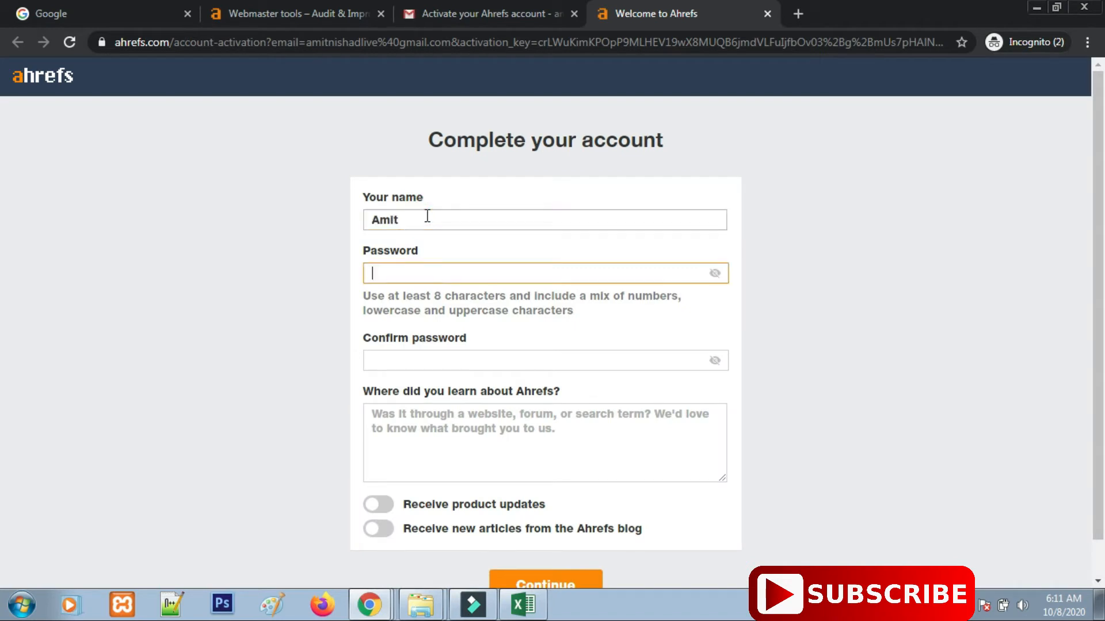
text(******)
key(Tab)
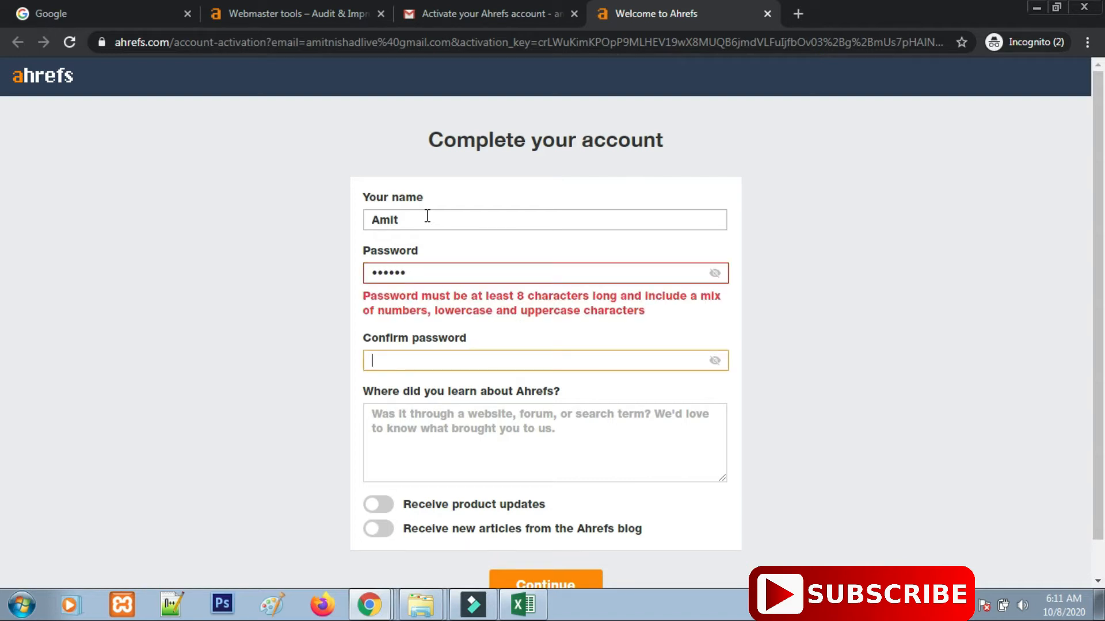
text(***********)
key(Tab)
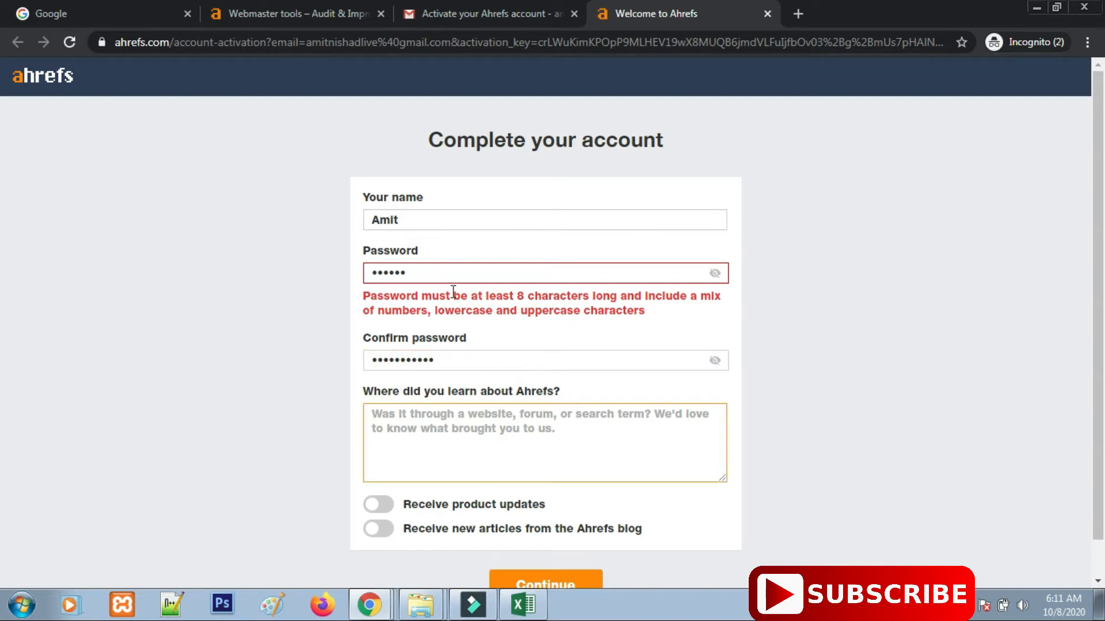
scroll(452, 294, down, 1)
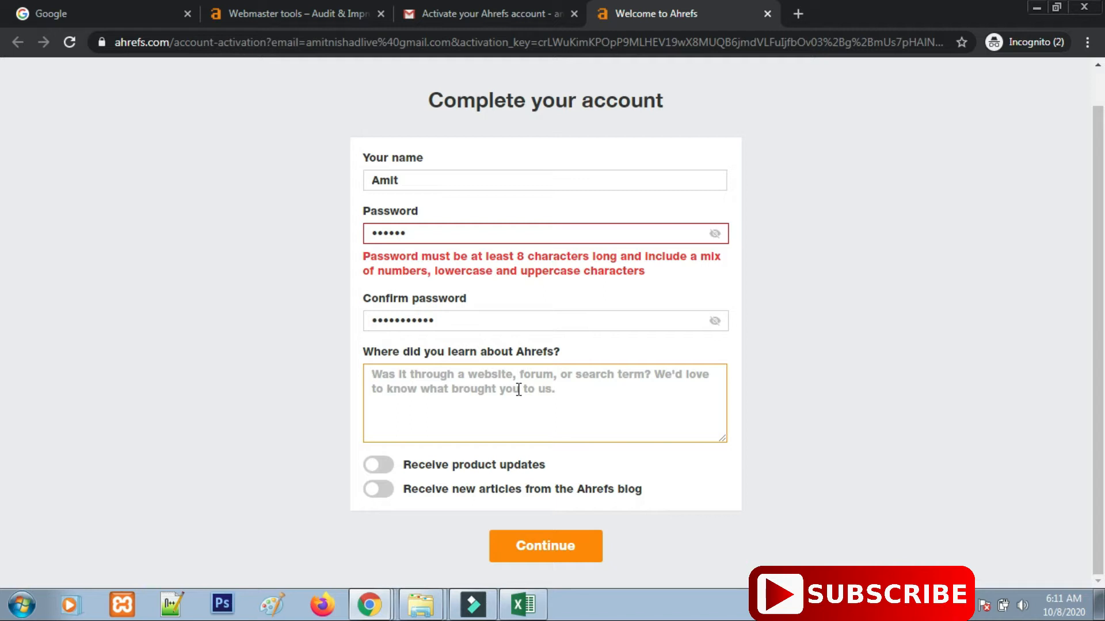
text(It was through google & website)
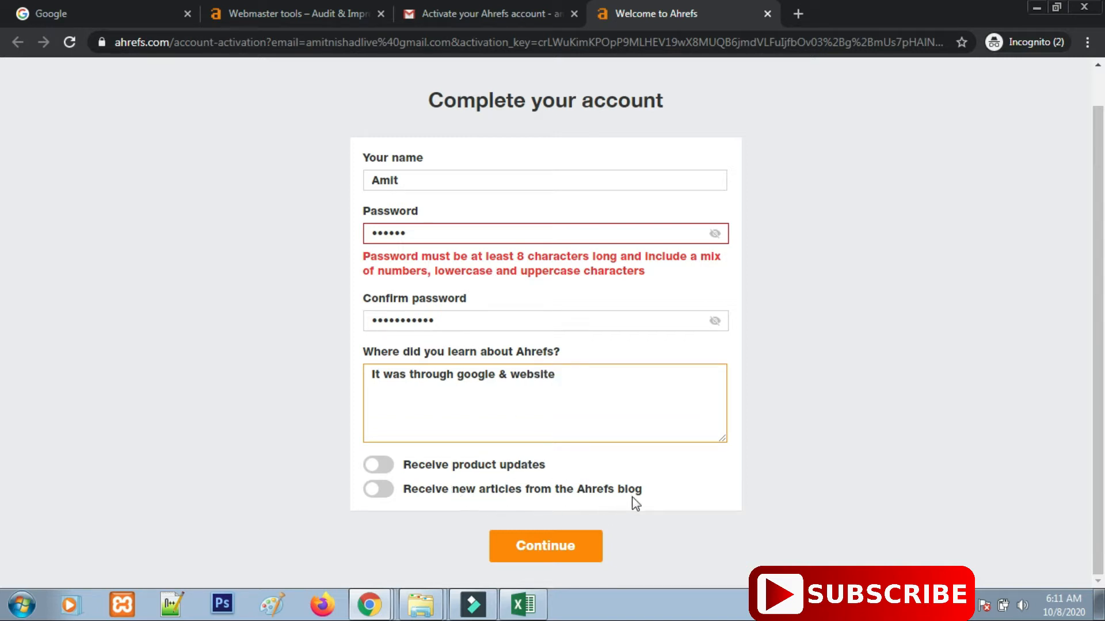
Opt in to product update and blog emails, add the surname, and re-enter a longer password.
click(380, 467)
click(380, 490)
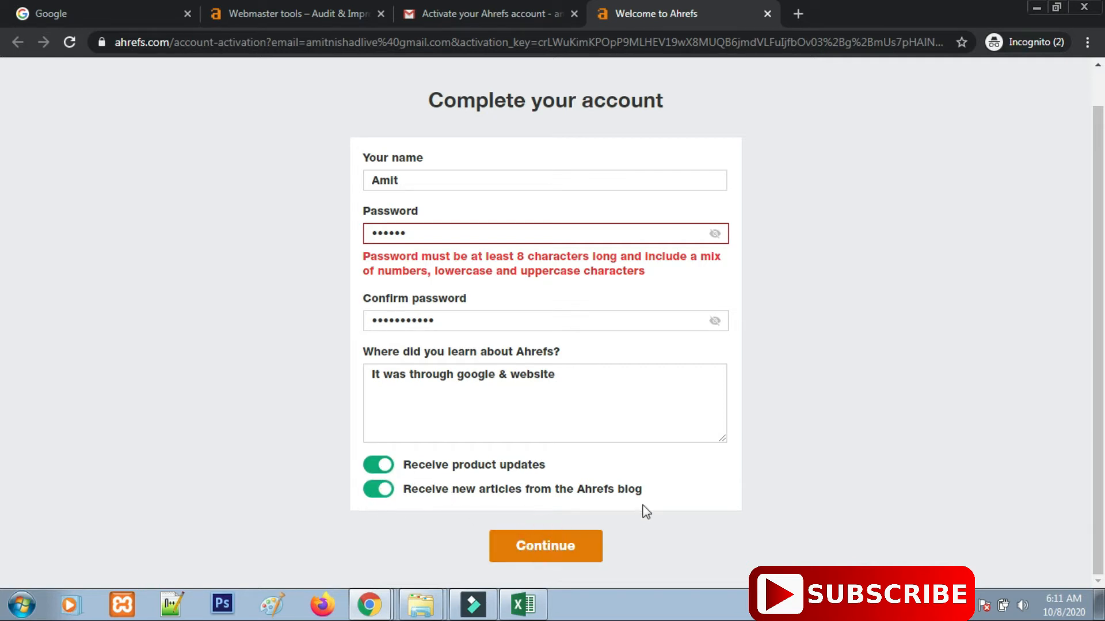
click(449, 234)
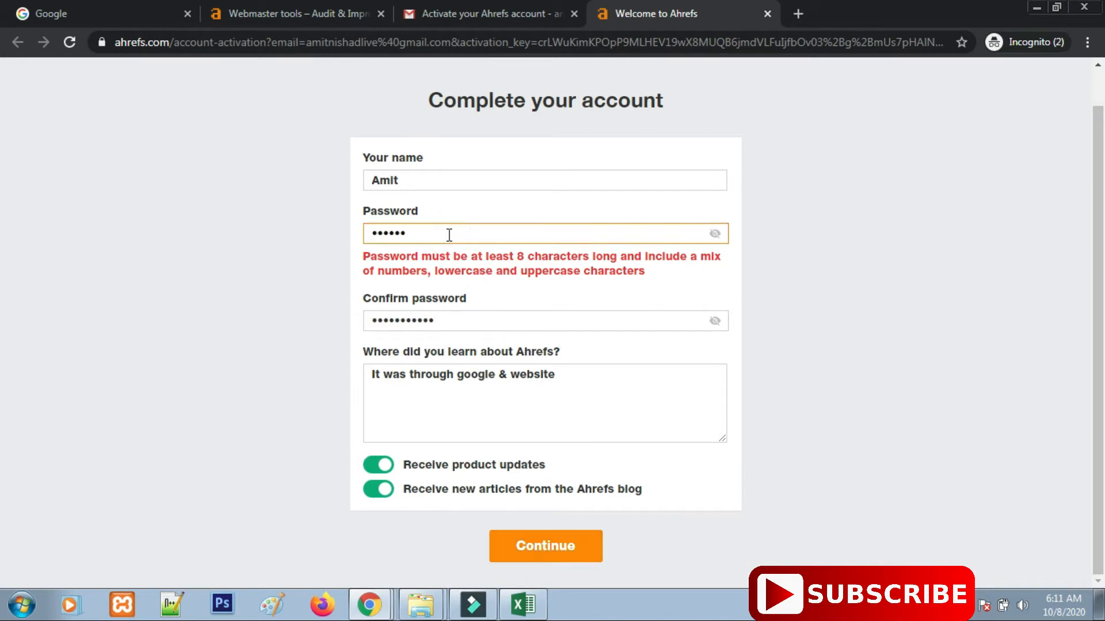
key(BackSpace)
key(BackSpace)
key(BackSpace)
key(BackSpace)
key(BackSpace)
key(BackSpace)
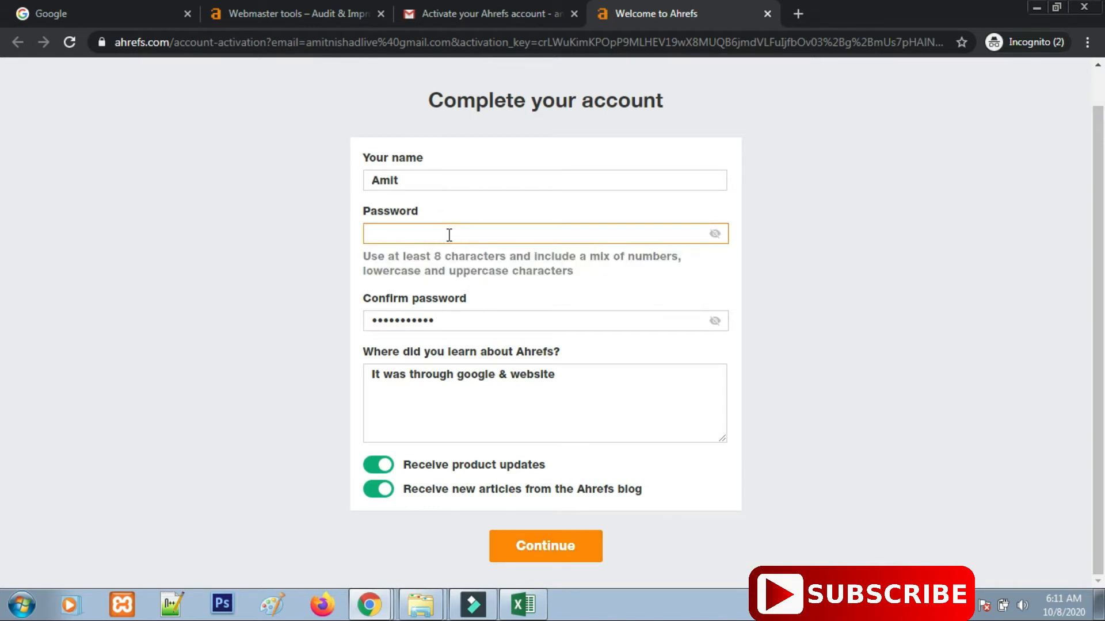
click(442, 177)
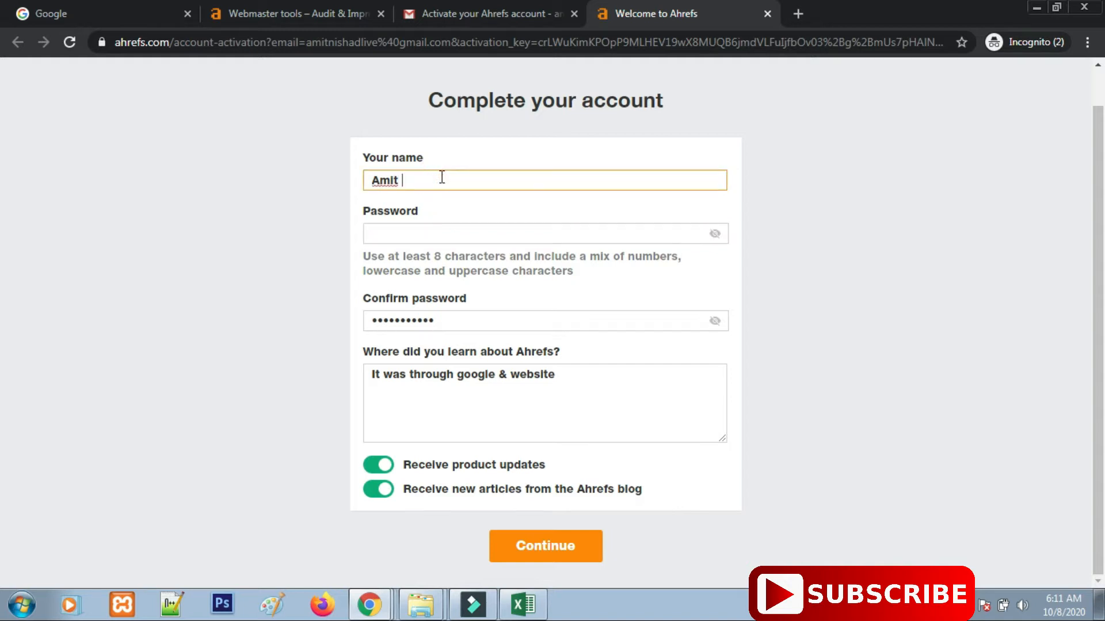
key(Tab)
text(•••••••••••)
Submit the account details and choose to add the first project manually.
click(538, 557)
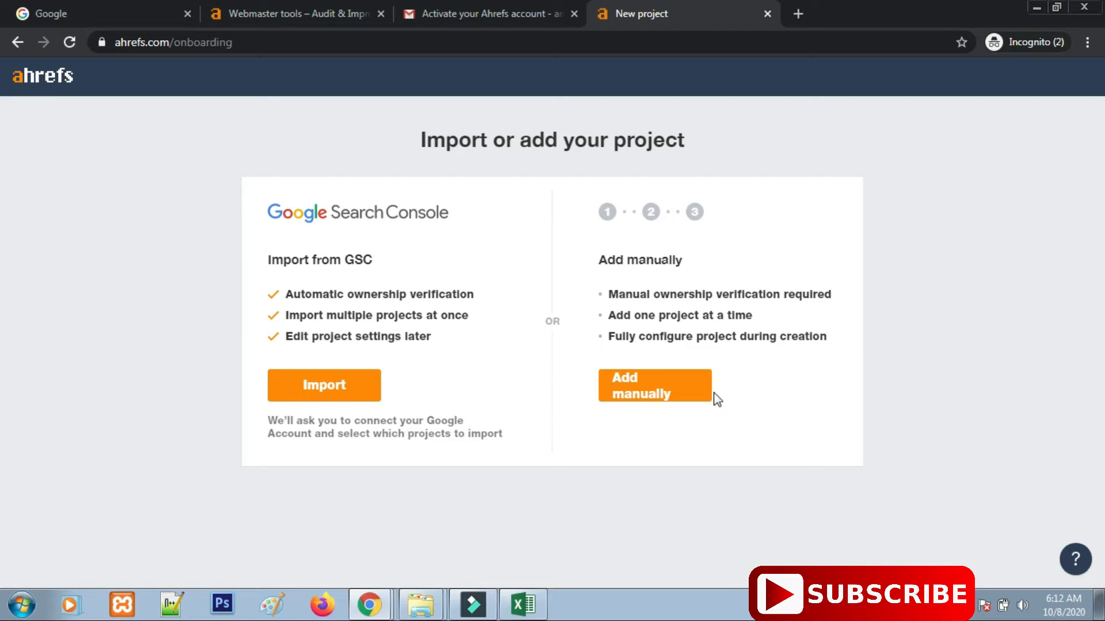
click(647, 395)
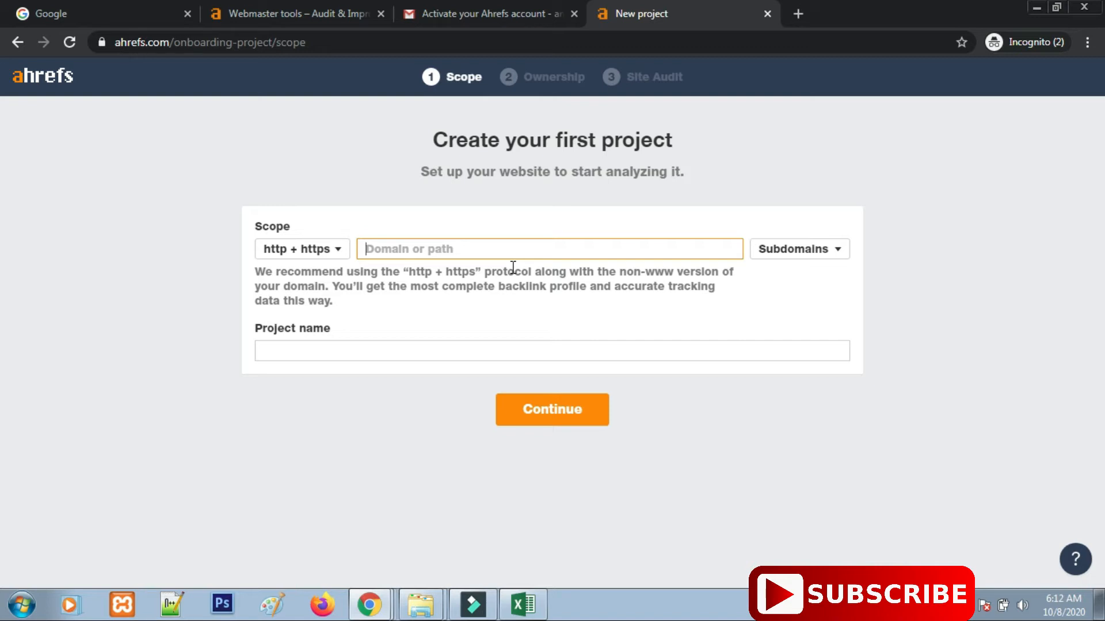
text(emon)
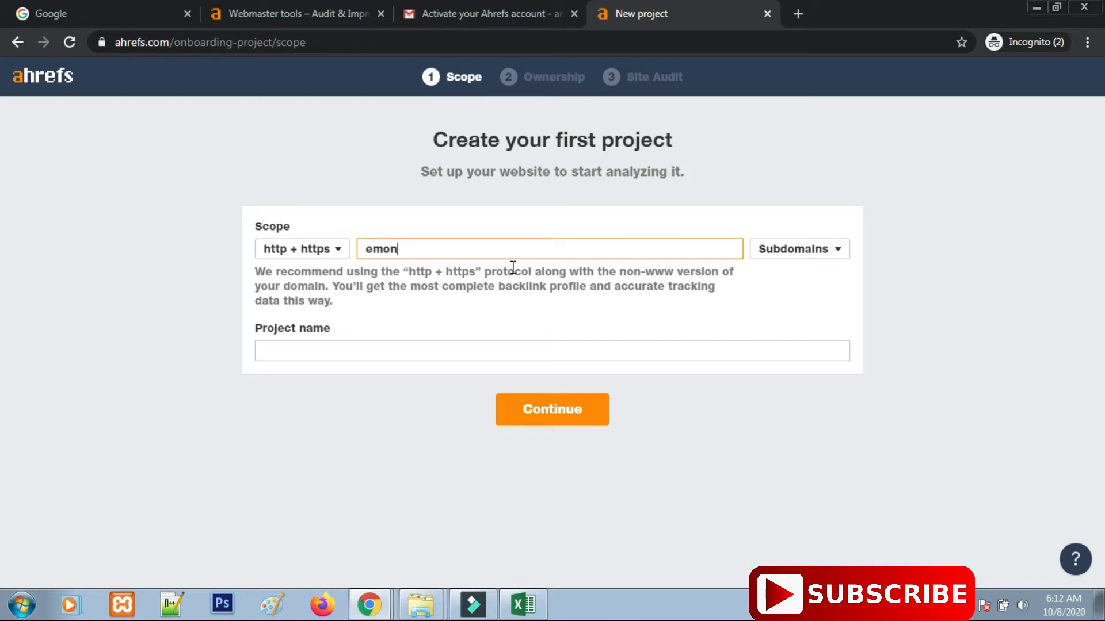
text(eynow.in)
click(366, 254)
text(www.)
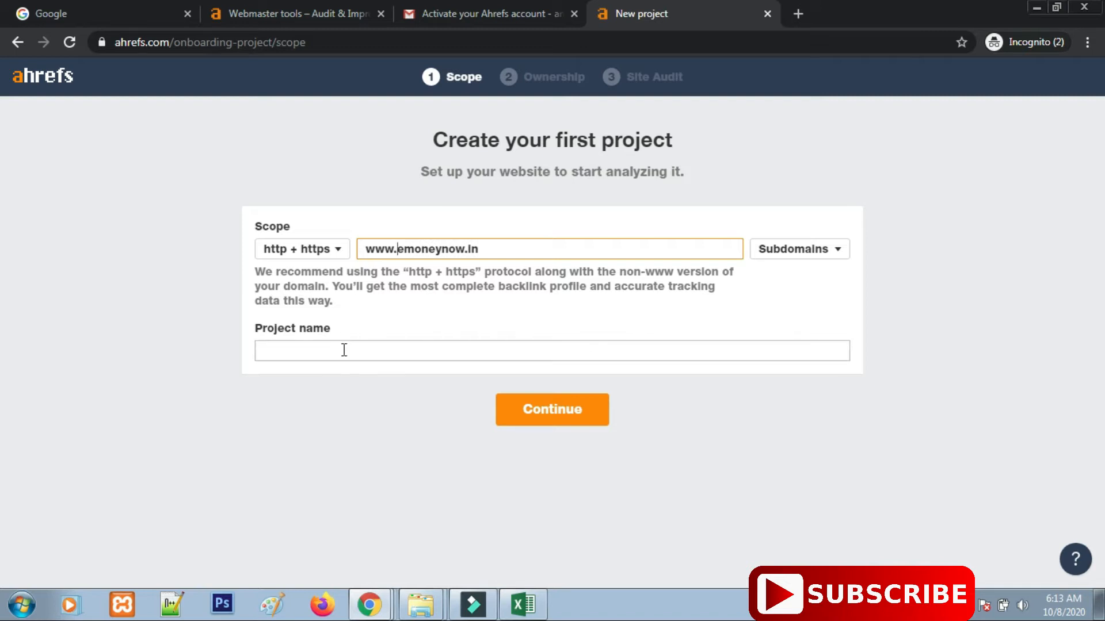
click(446, 352)
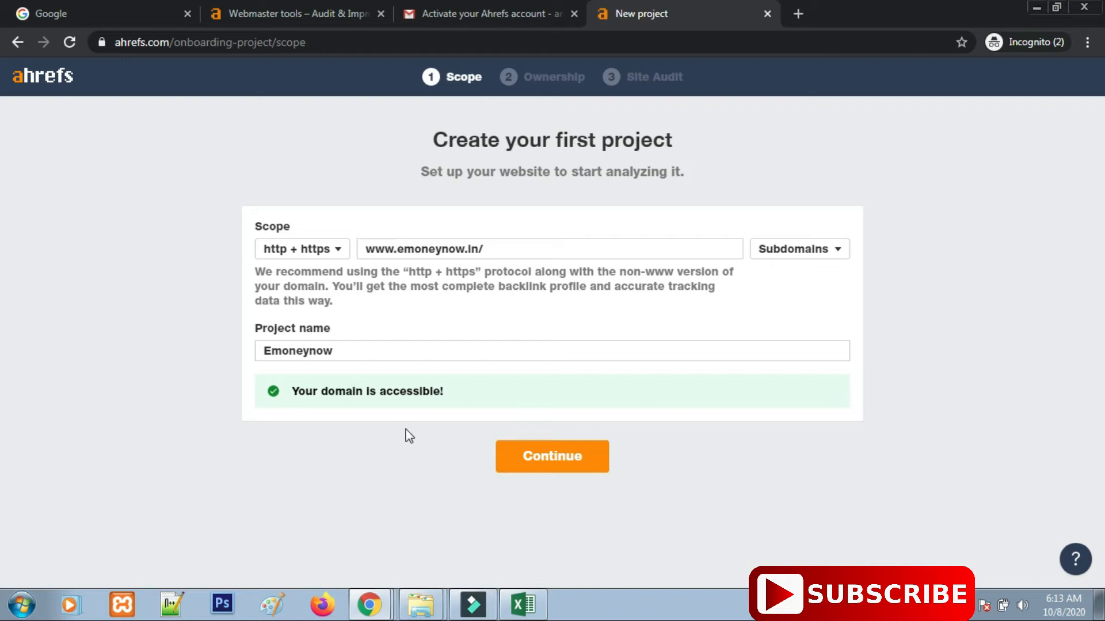
click(565, 457)
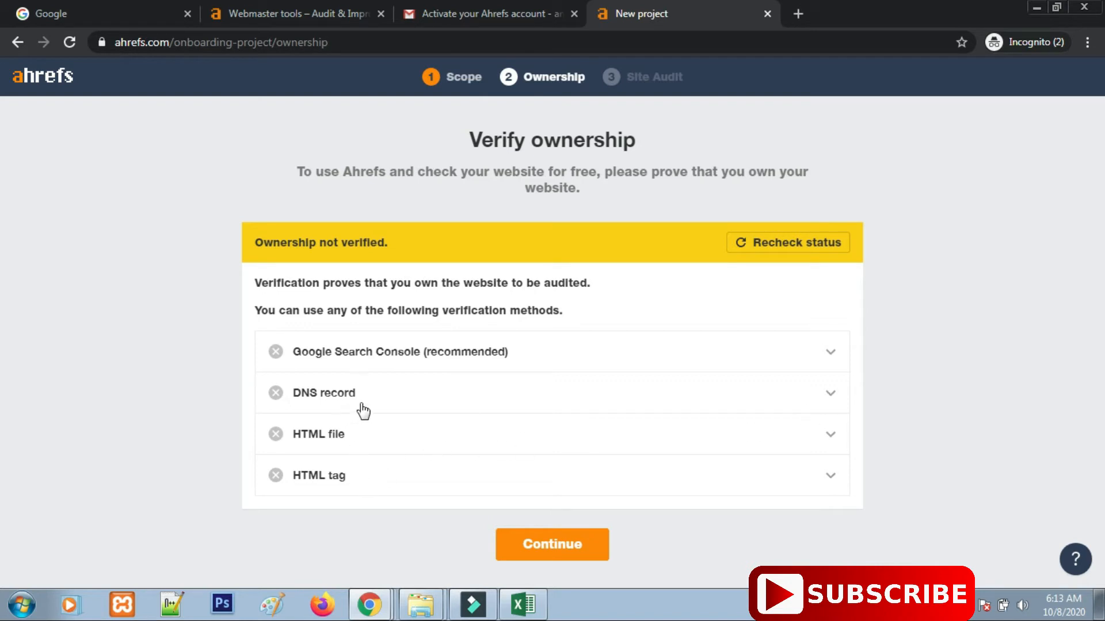
Expand the DNS record method, select its TXT verification string, then expand the HTML file method.
click(830, 393)
scroll(649, 416, down, 3)
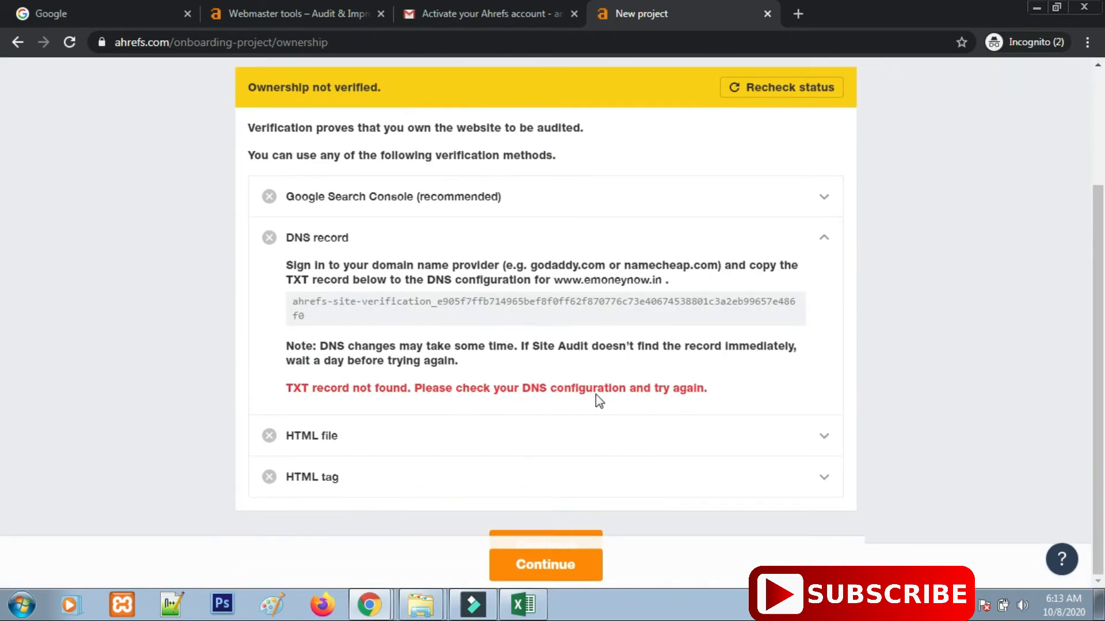
triple_click(311, 323)
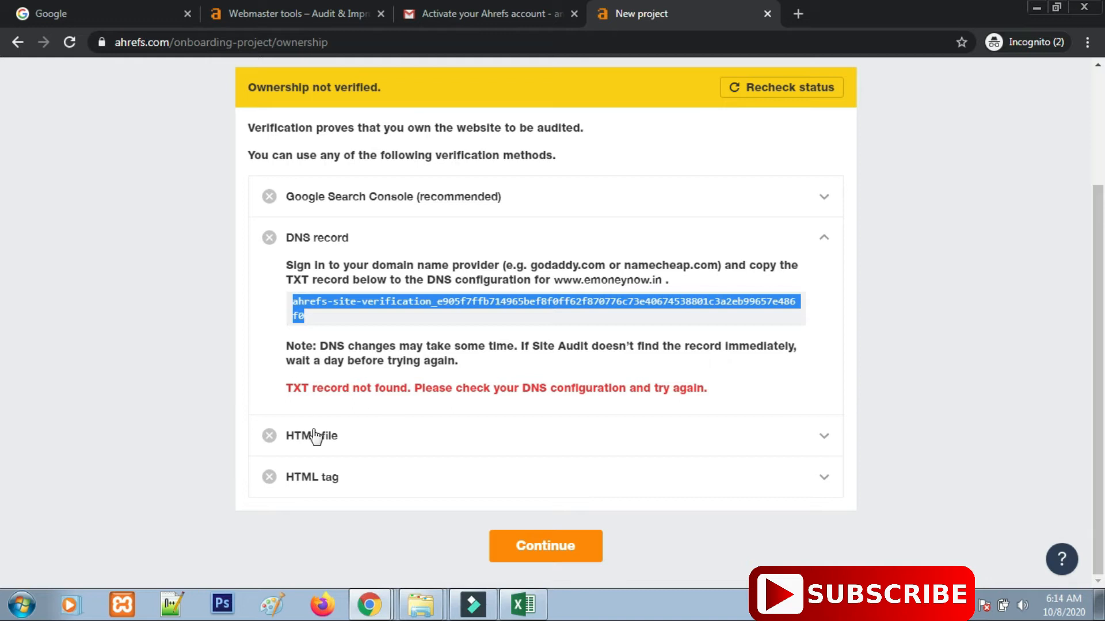
click(820, 438)
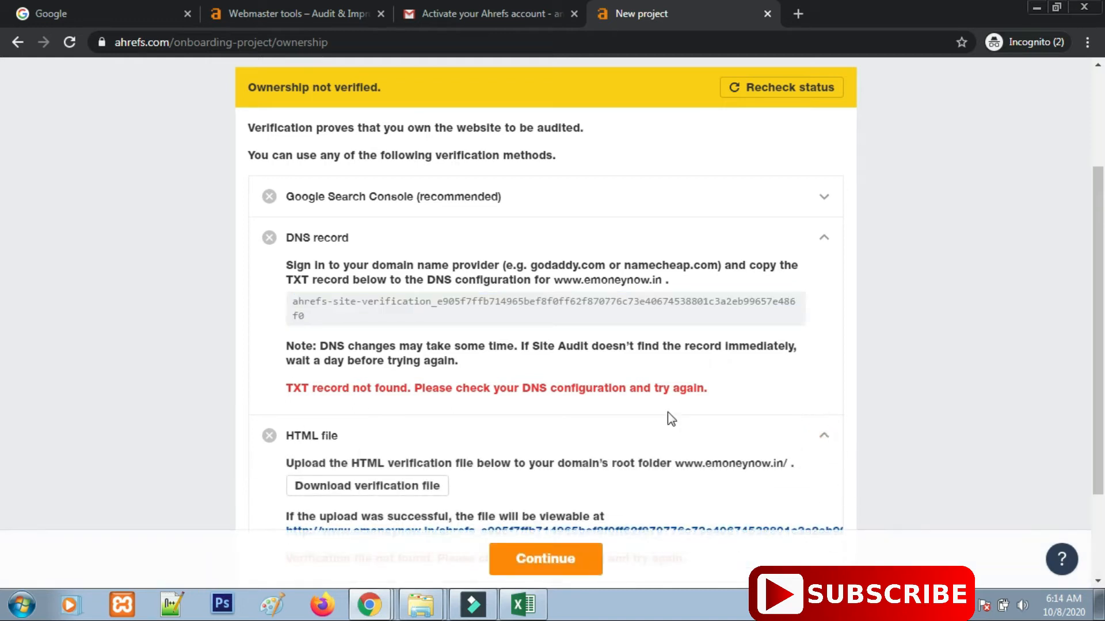
scroll(667, 413, down, 2)
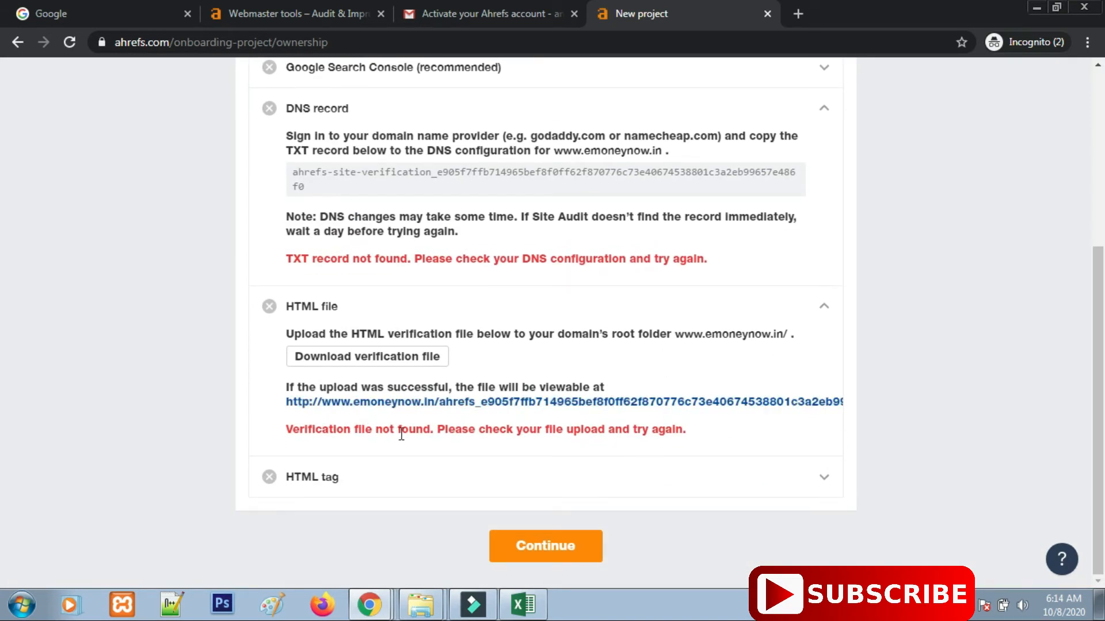
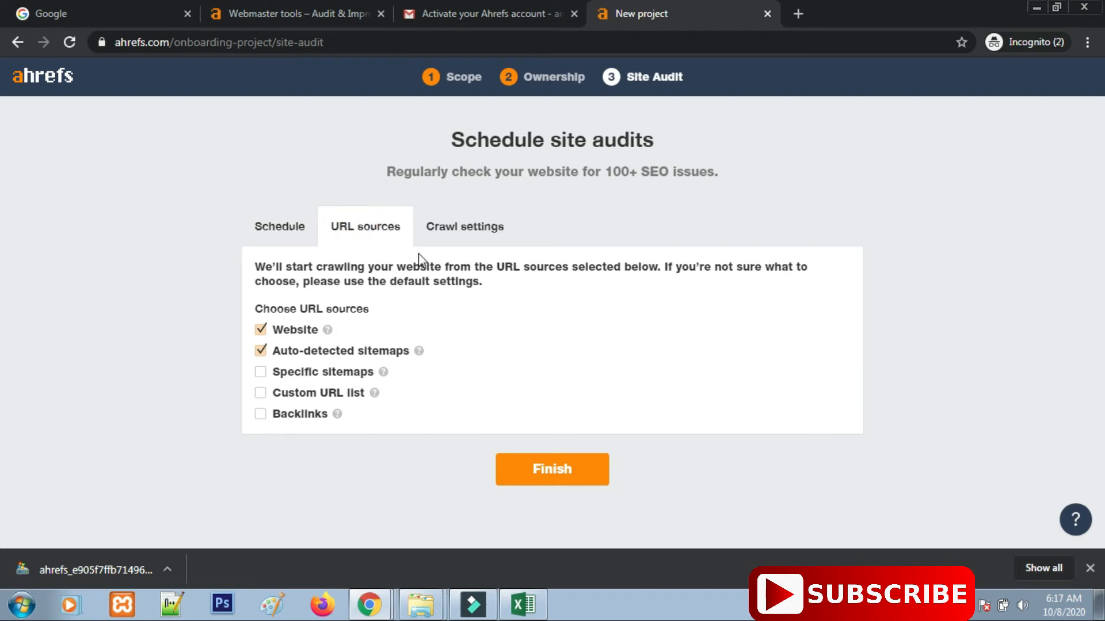
Open the crawl settings for the Emoneynow site audit.
click(477, 229)
Switch on Execute JavaScript in the site audit crawl settings.
scroll(400, 437, down, 5)
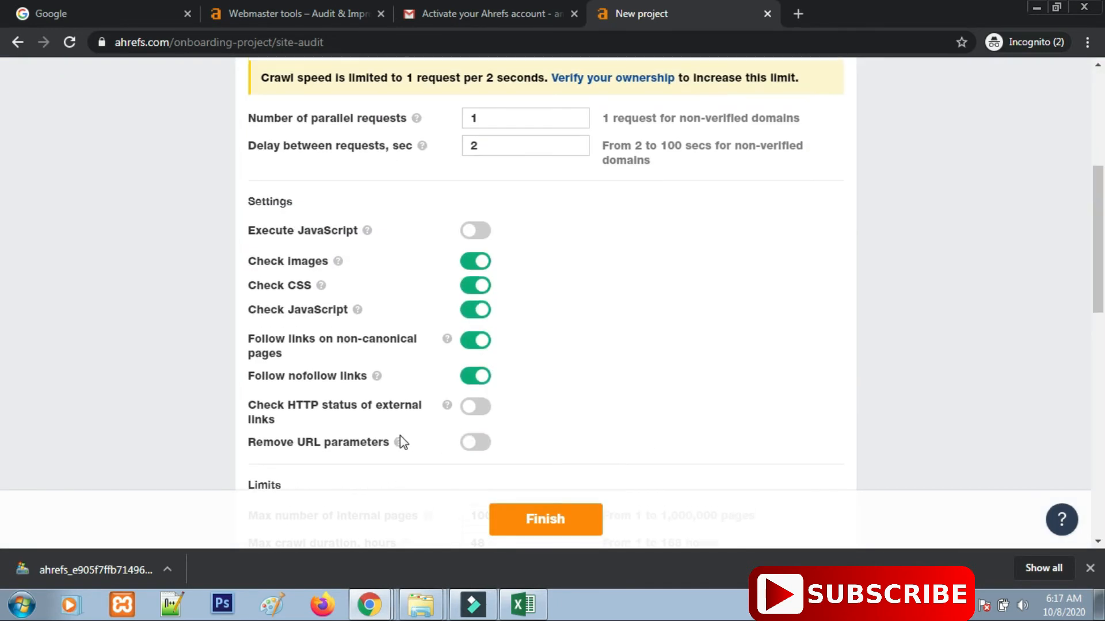
scroll(314, 236, down, 2)
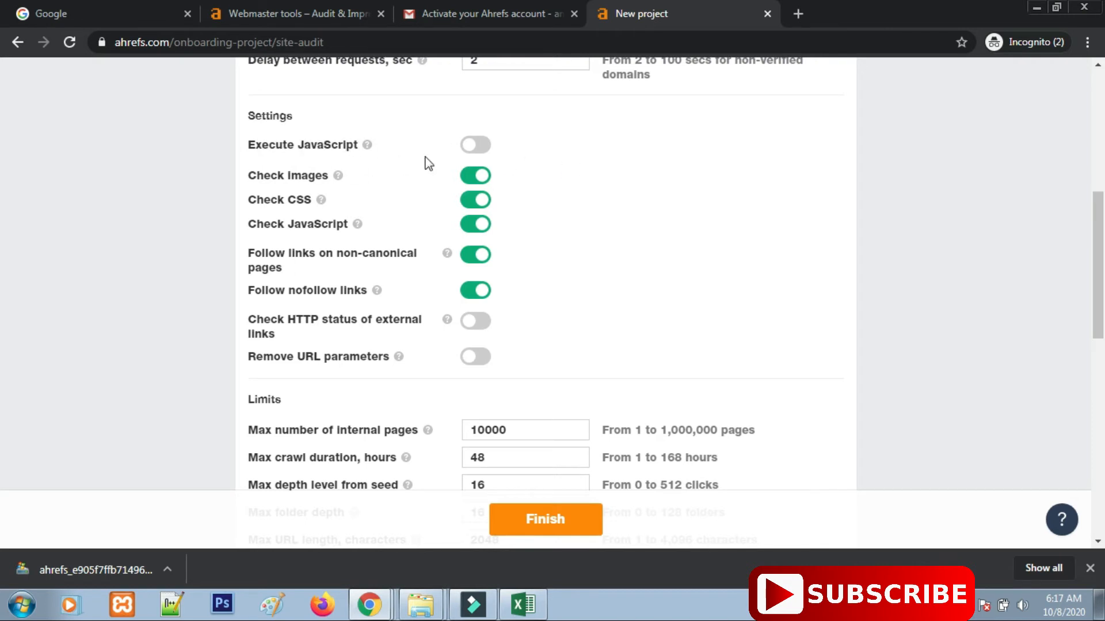
click(474, 147)
mouse_move(369, 147)
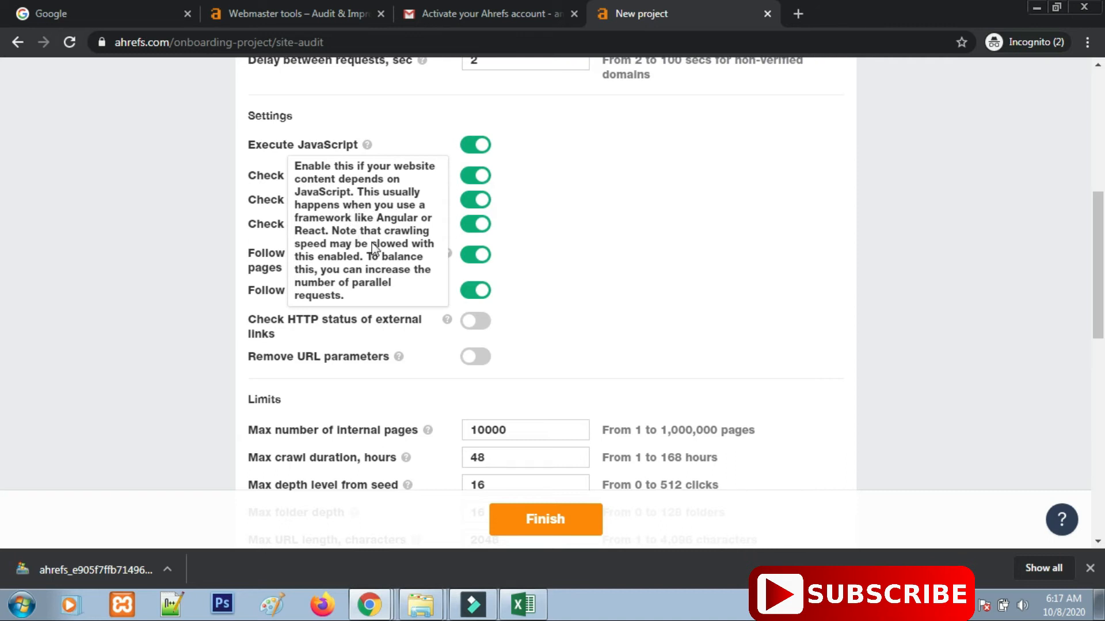
Review the remaining crawl settings and finish creating the Emoneynow project.
click(661, 223)
scroll(391, 318, down, 2)
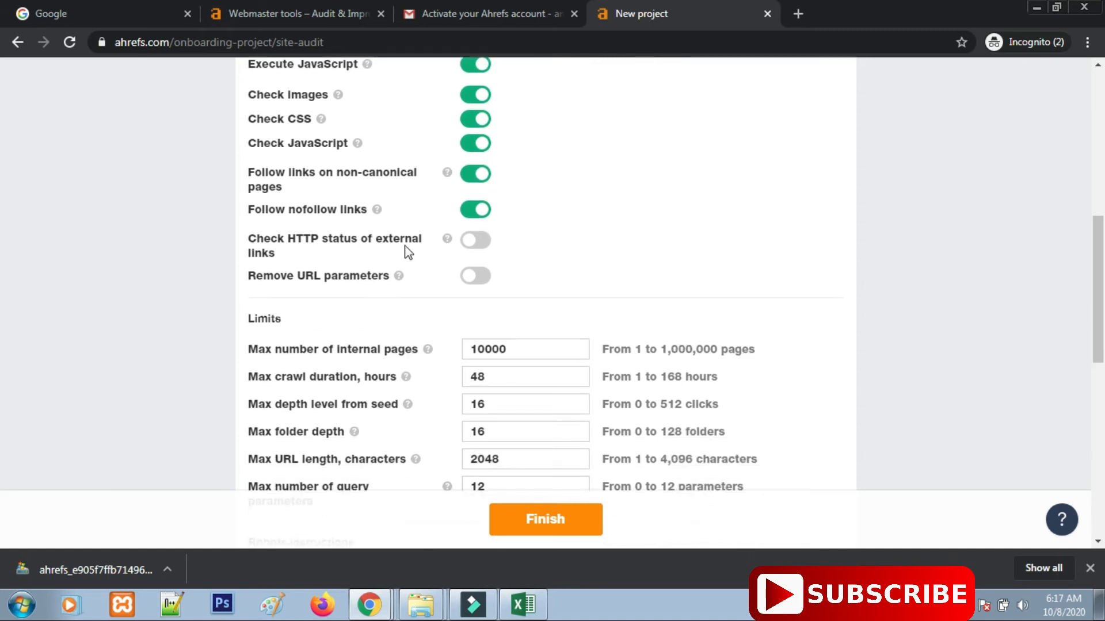
mouse_move(452, 244)
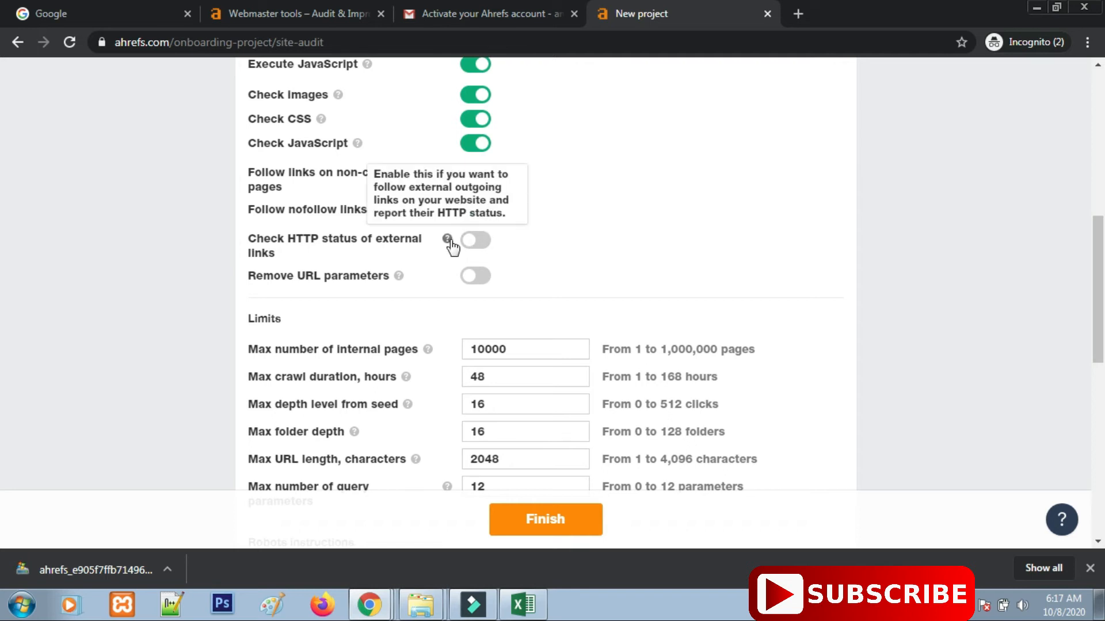
scroll(517, 397, down, 10)
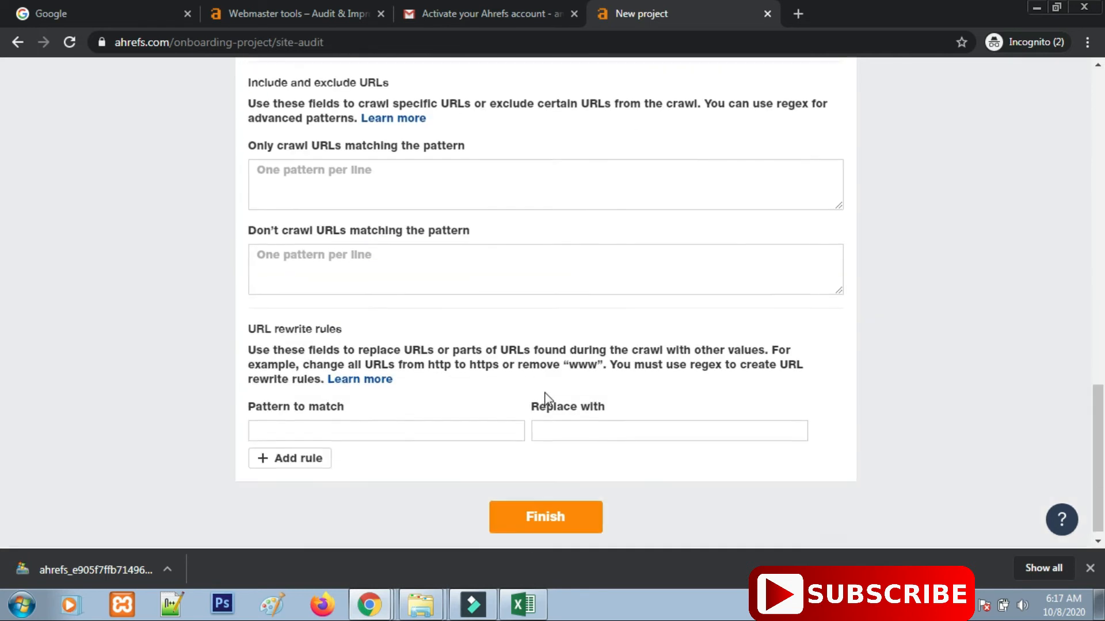
scroll(545, 397, up, 3)
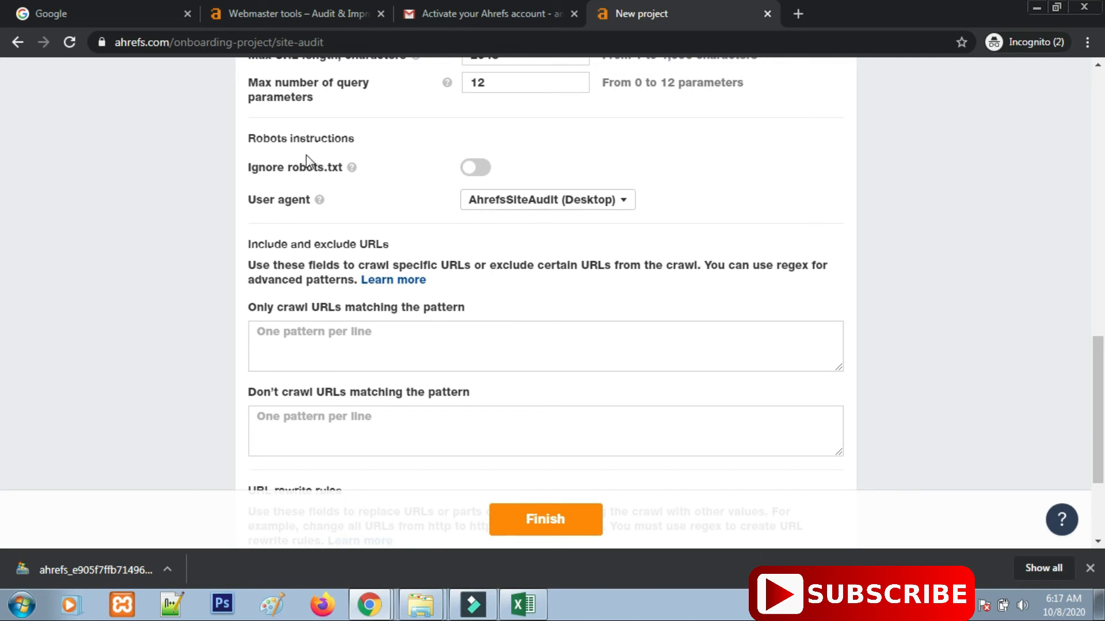
scroll(506, 380, down, 3)
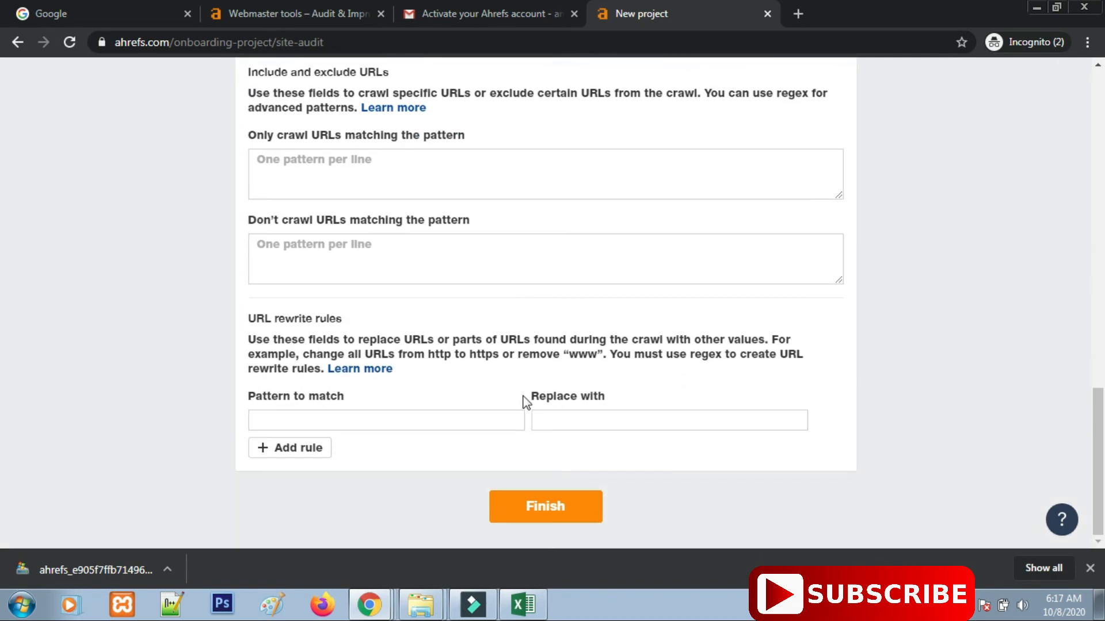
click(563, 518)
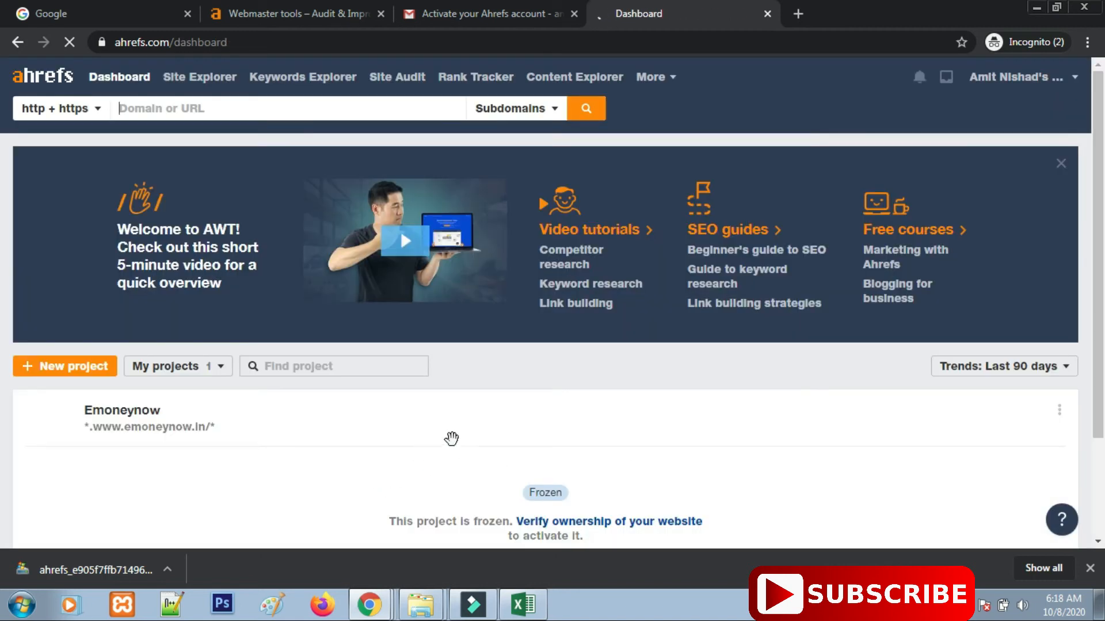
Verify ownership of the Emoneynow website with the DNS record method and save.
scroll(451, 439, down, 3)
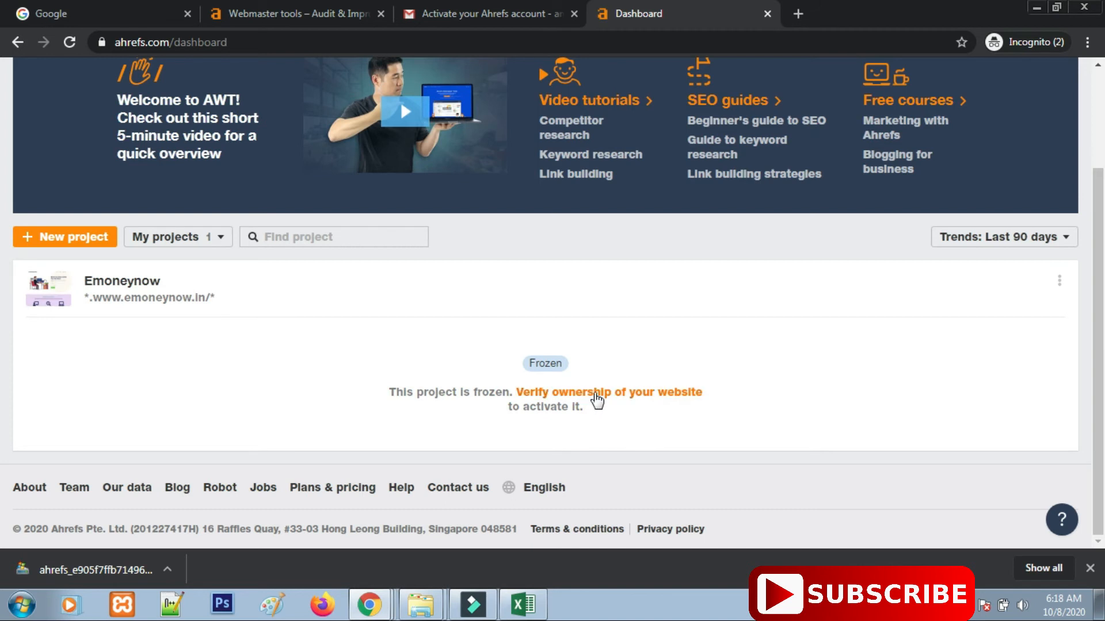
click(595, 396)
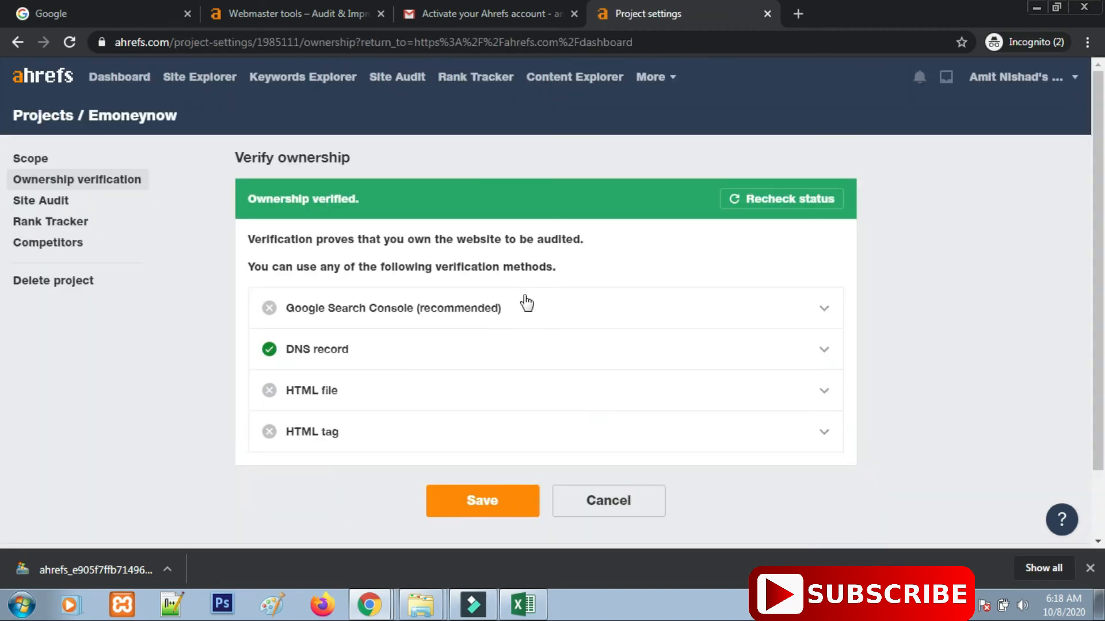
click(824, 349)
click(826, 354)
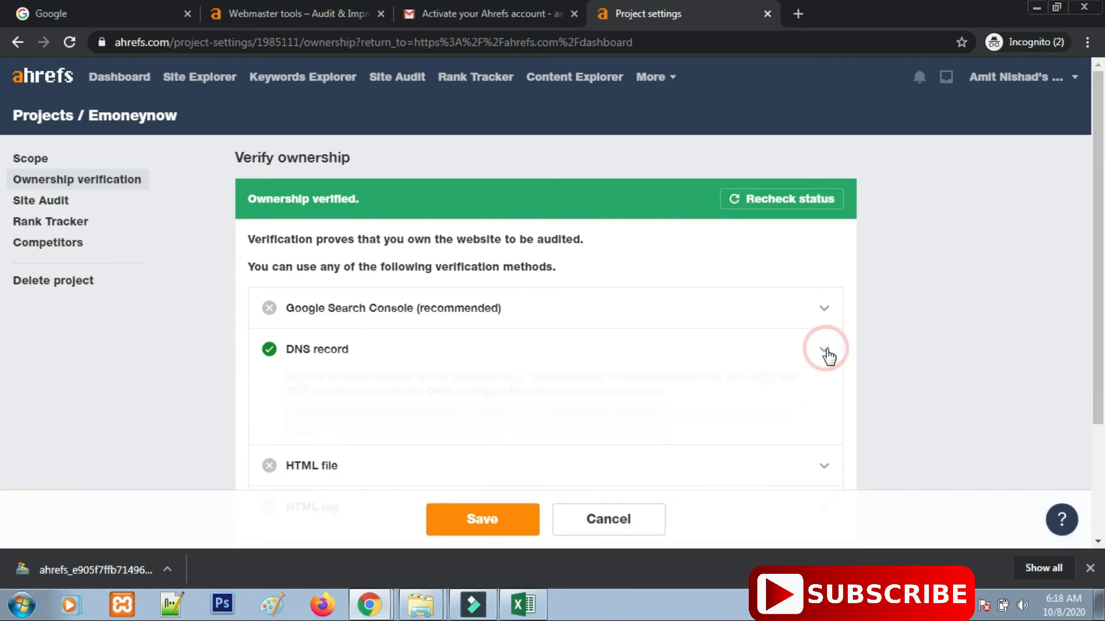
scroll(444, 362, down, 2)
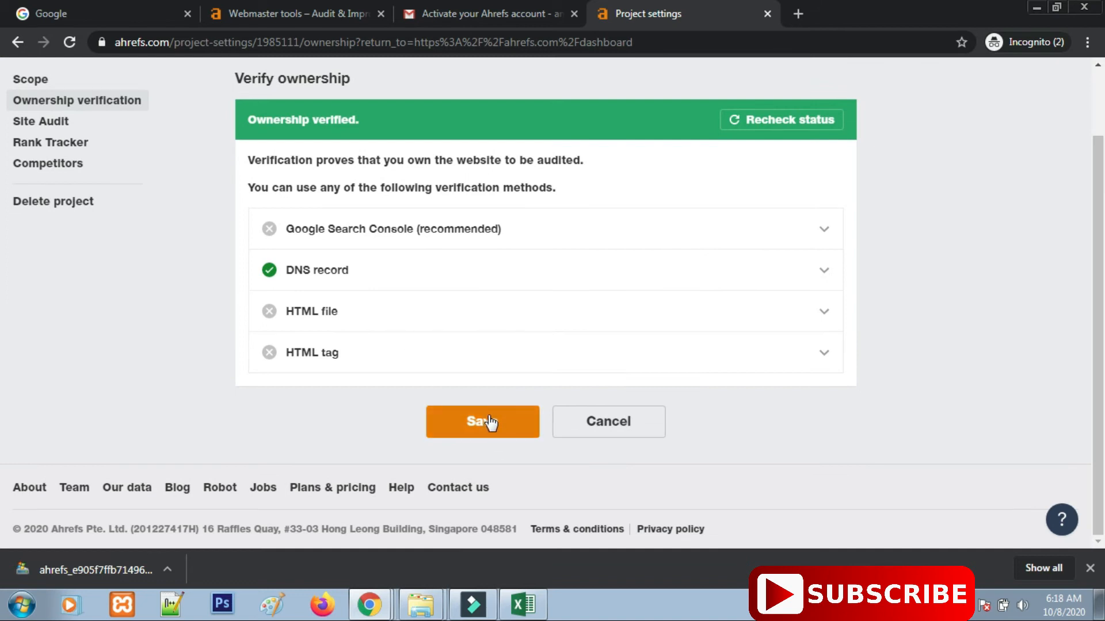
click(487, 419)
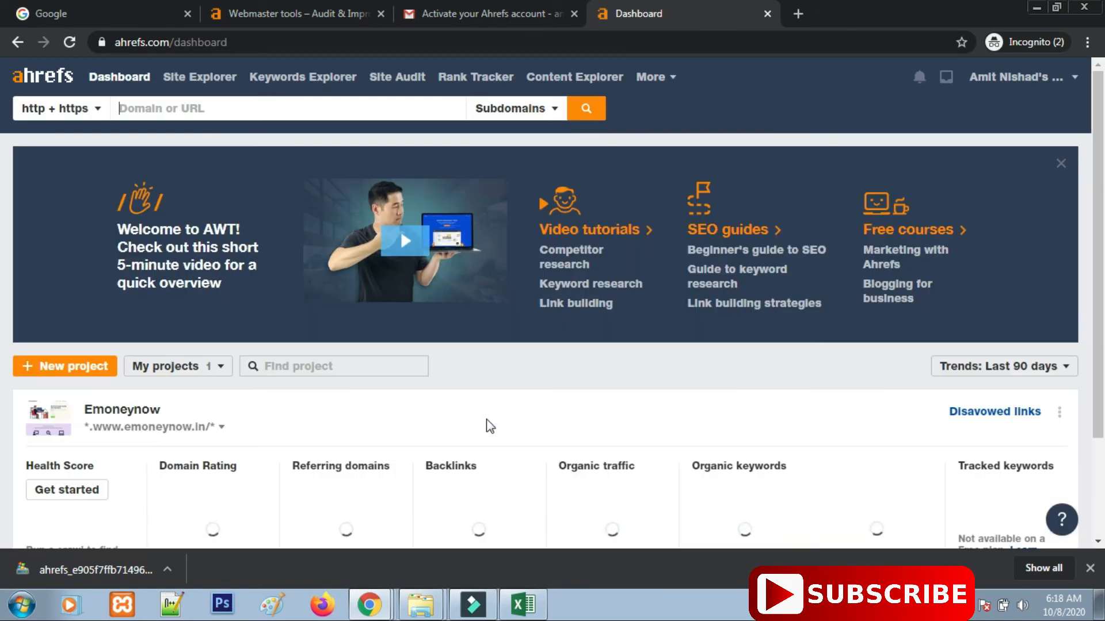
Open the Emoneynow project from the My projects list into Site Explorer.
scroll(495, 431, down, 2)
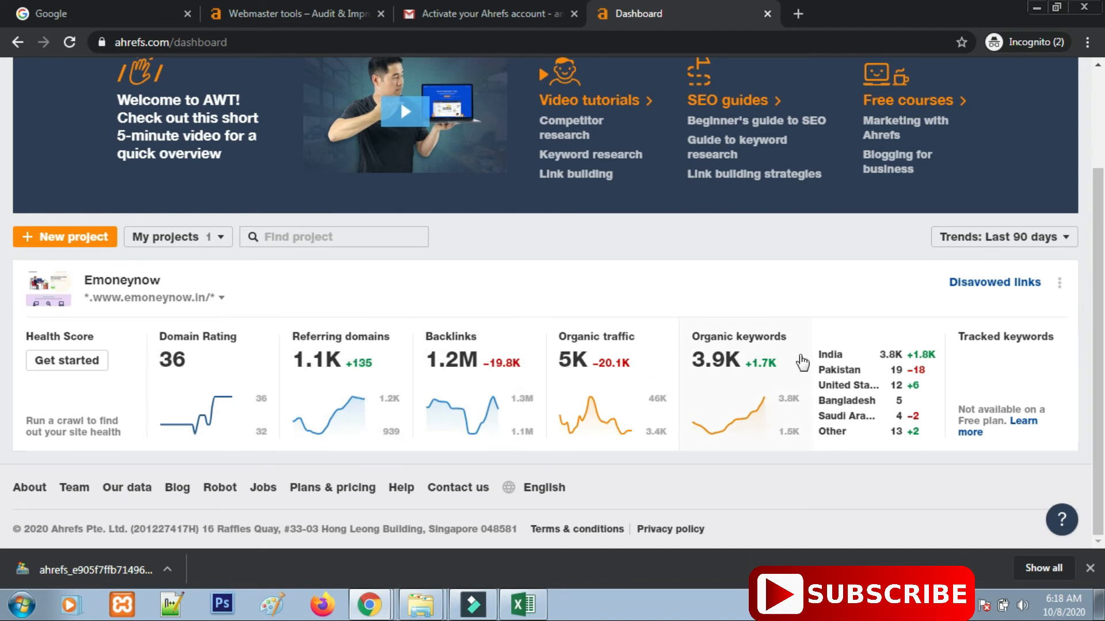
scroll(809, 395, up, 1)
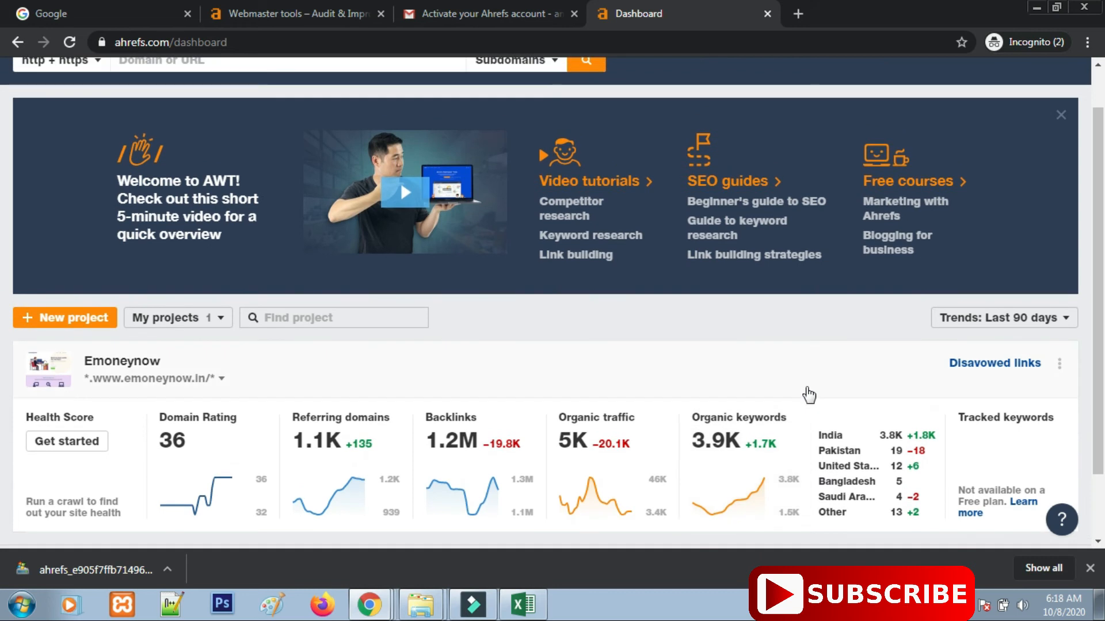
scroll(612, 375, up, 1)
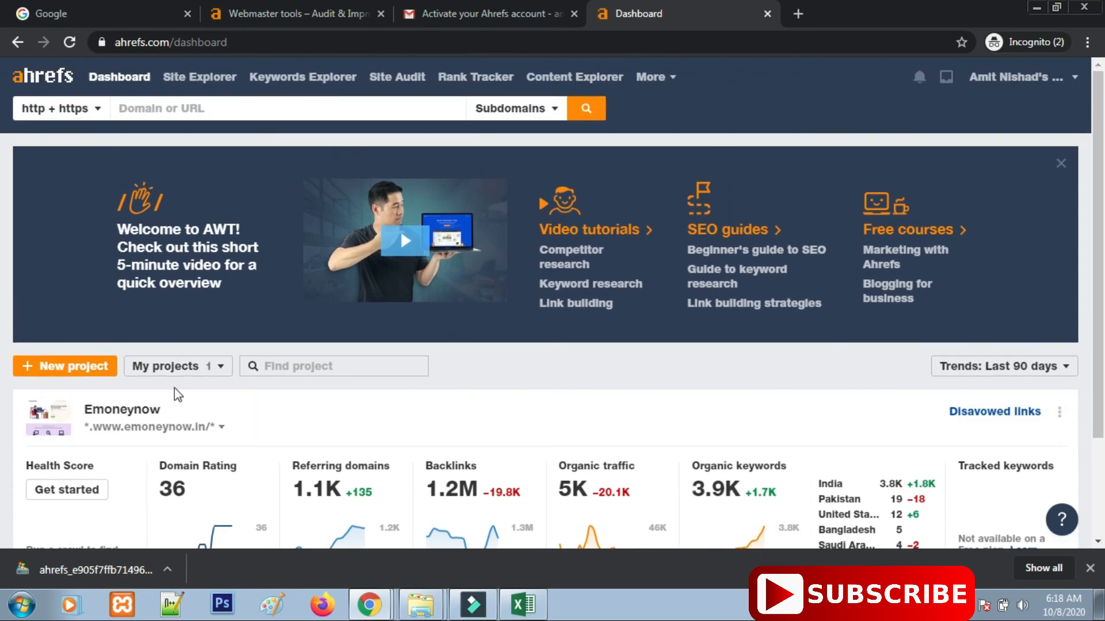
click(222, 369)
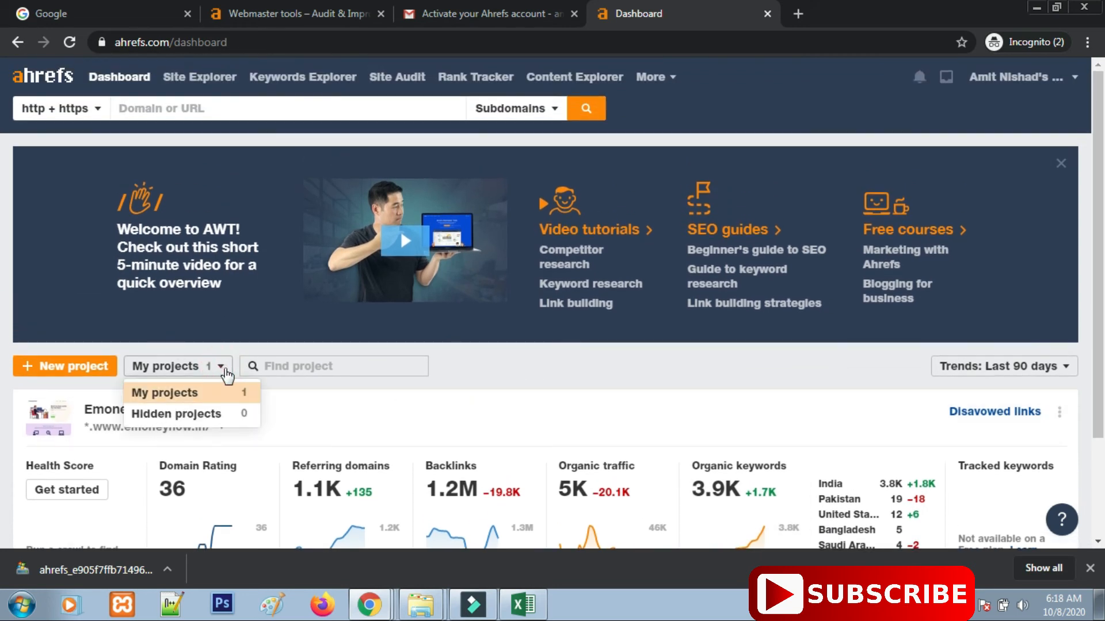
click(667, 407)
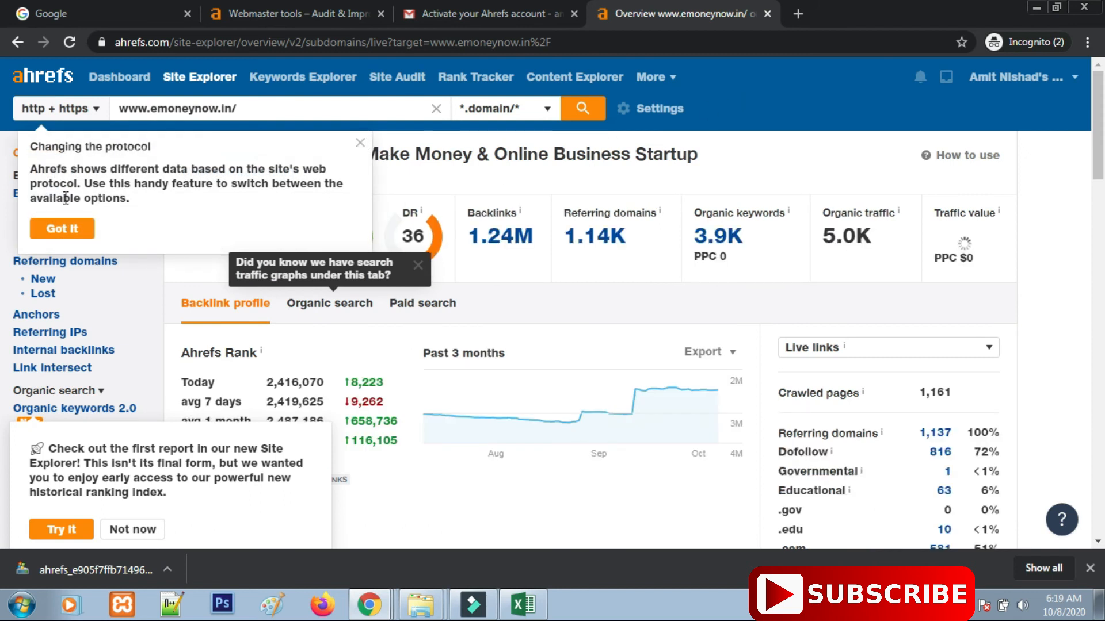
Dismiss the protocol-change note and decline the new Site Explorer report invitation.
click(82, 233)
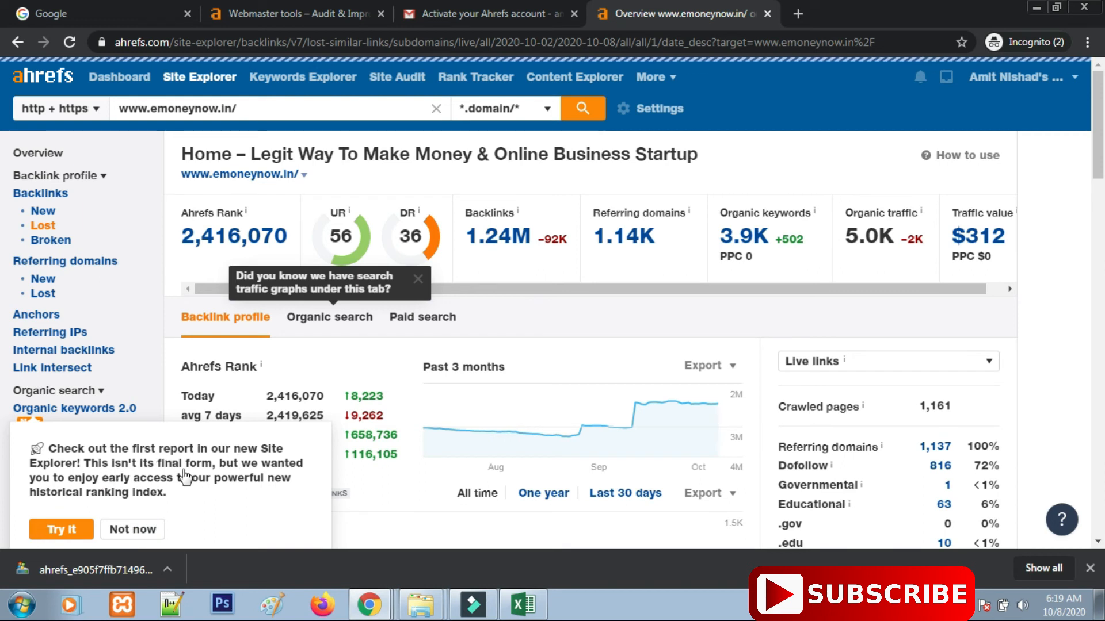
scroll(189, 472, down, 3)
click(115, 371)
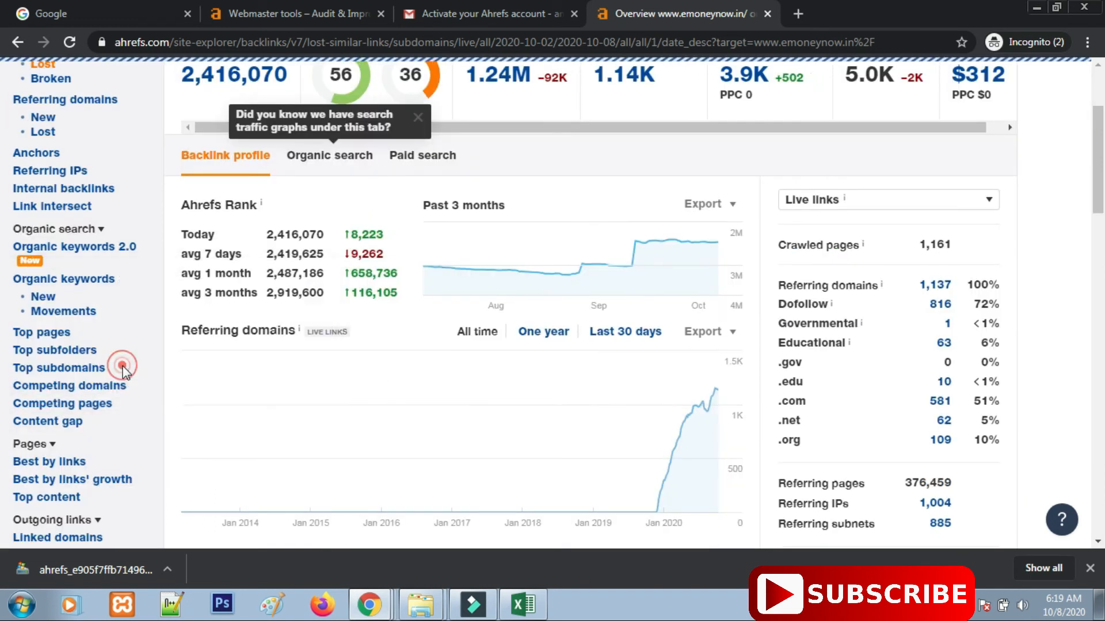
scroll(505, 414, up, 2)
scroll(575, 346, up, 2)
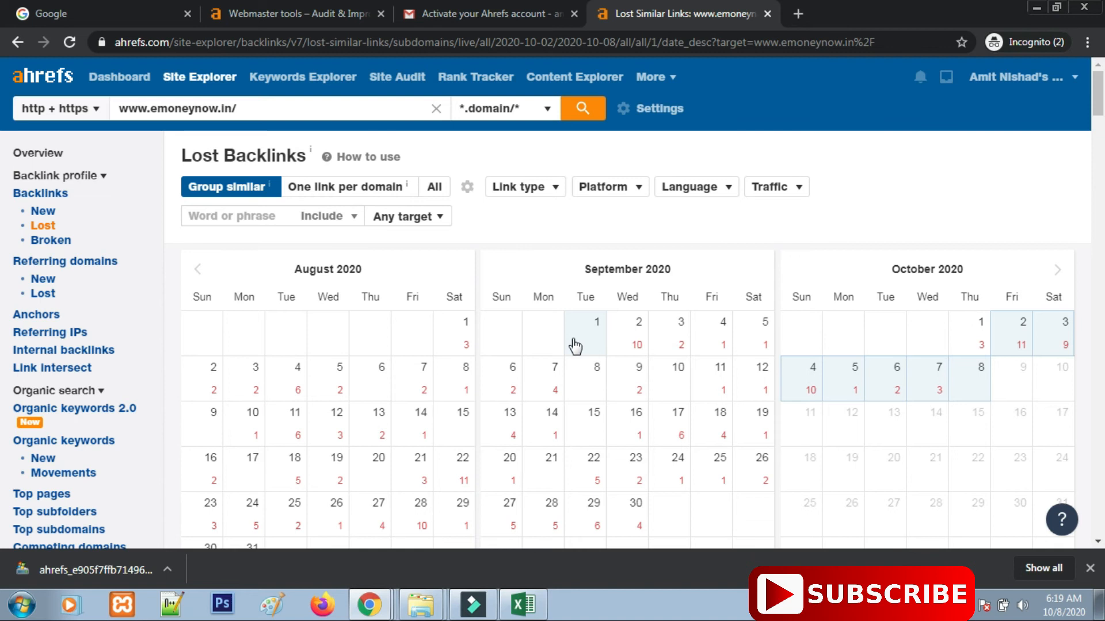
Open the emoneynow.in Overview and scroll through its charts and back up.
click(38, 153)
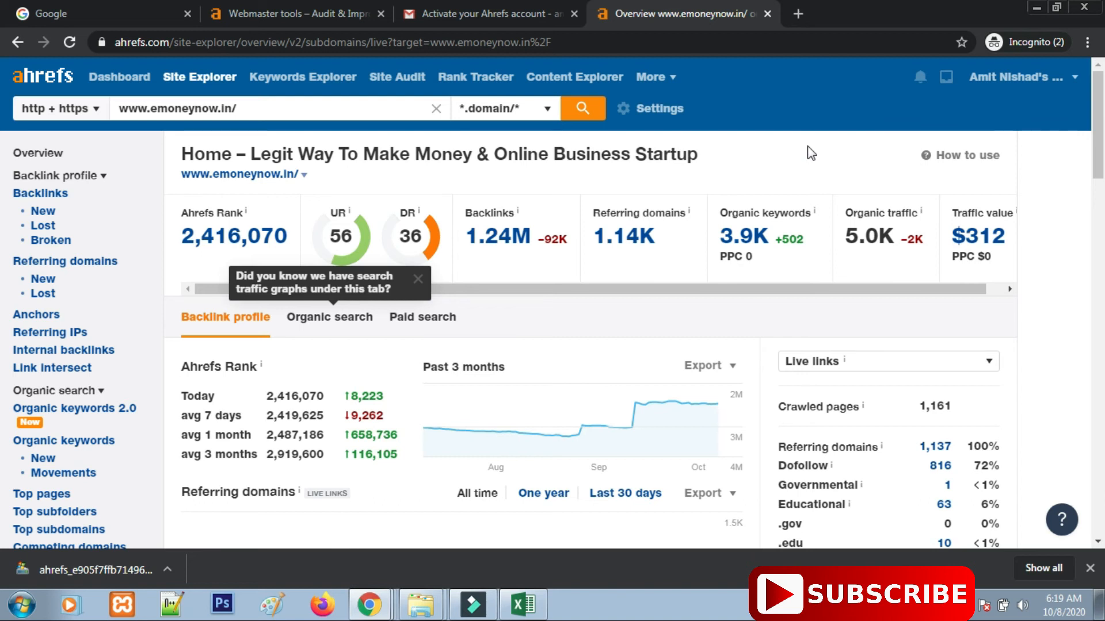
scroll(415, 322, down, 10)
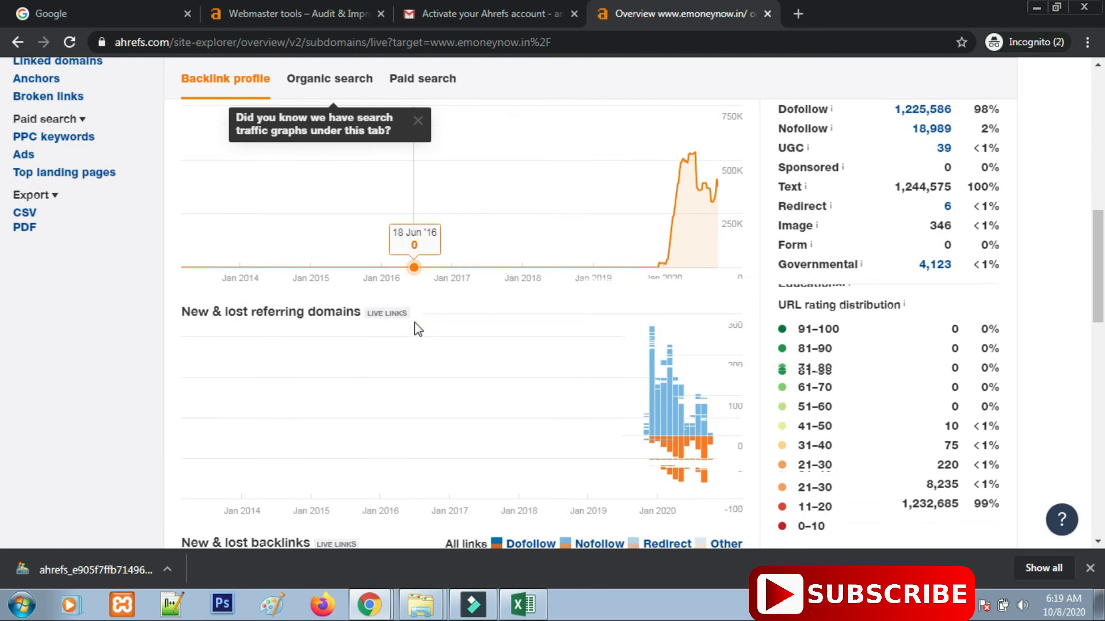
scroll(414, 323, down, 12)
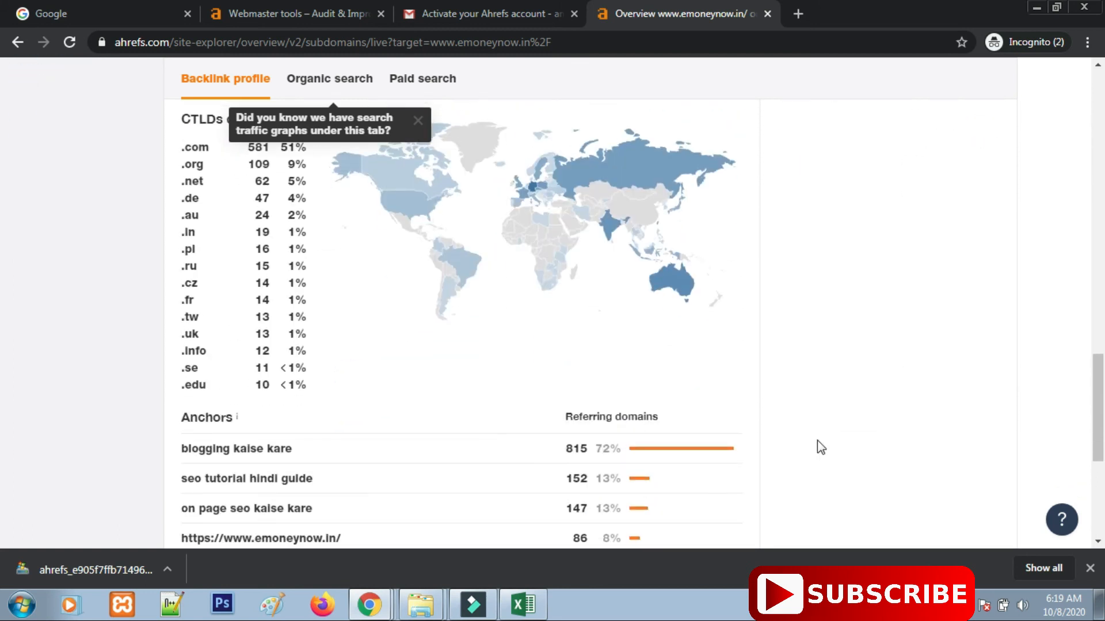
scroll(821, 449, up, 10)
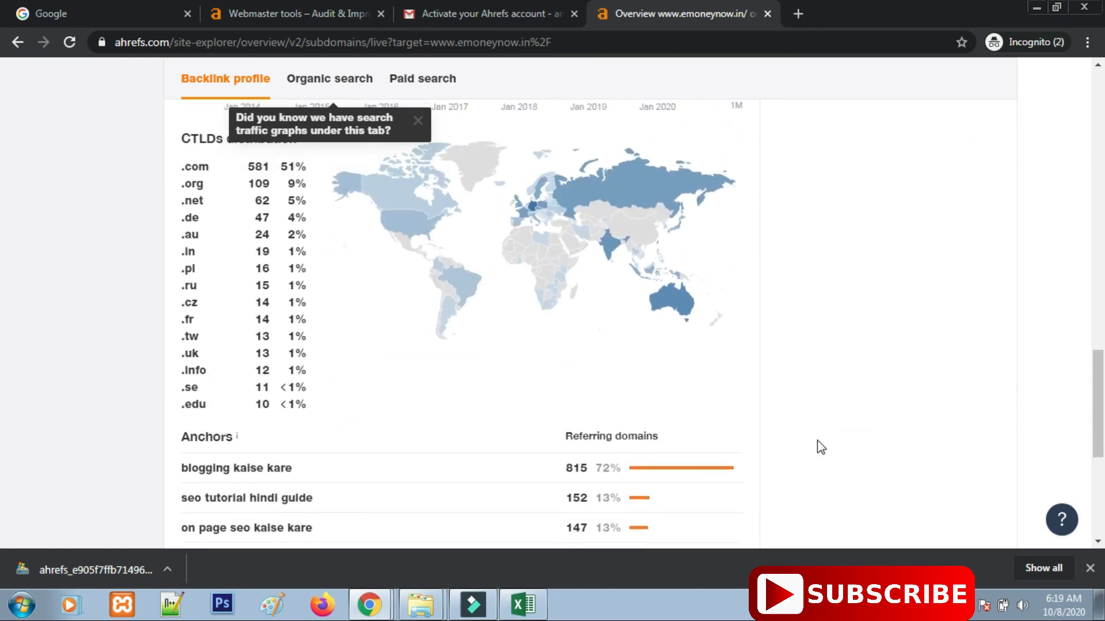
scroll(817, 441, up, 10)
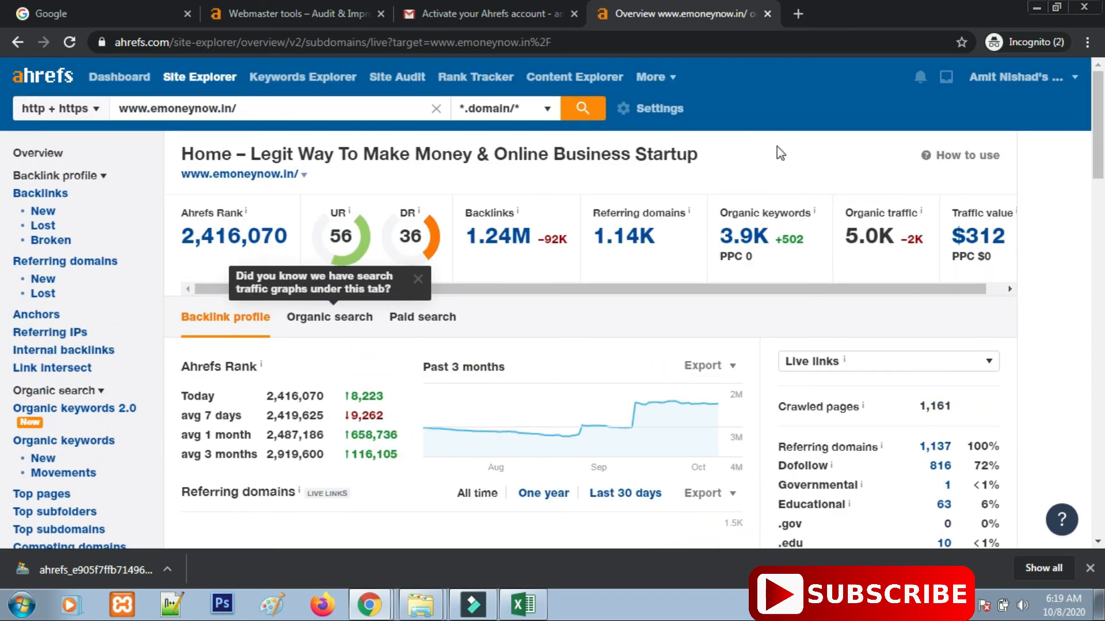
Start a new Site Audit crawl of the Emoneynow project.
click(410, 79)
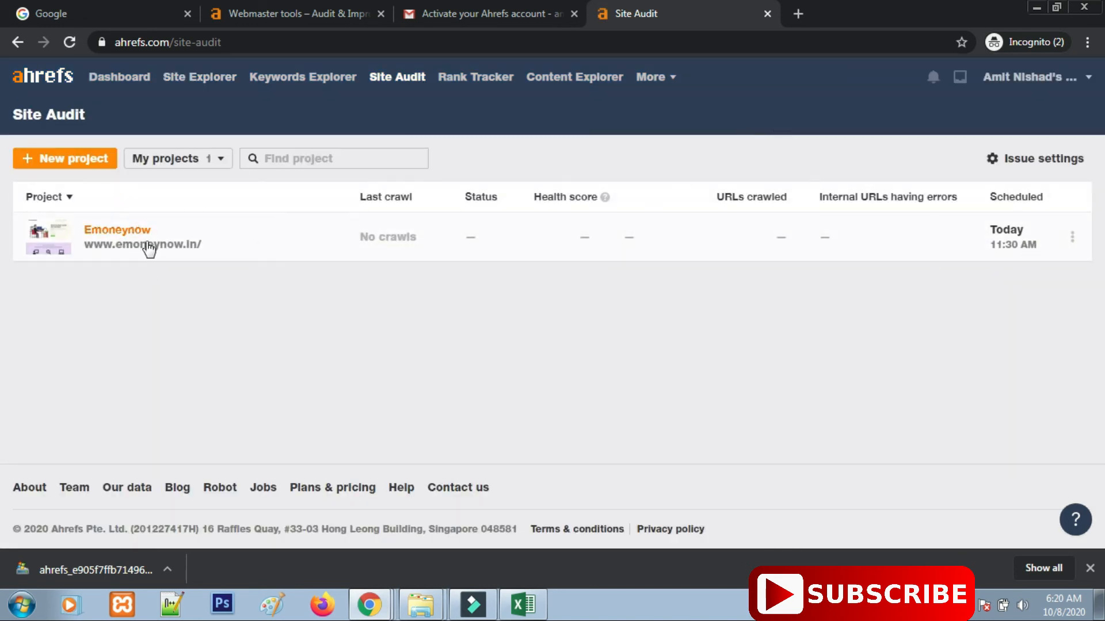
click(142, 237)
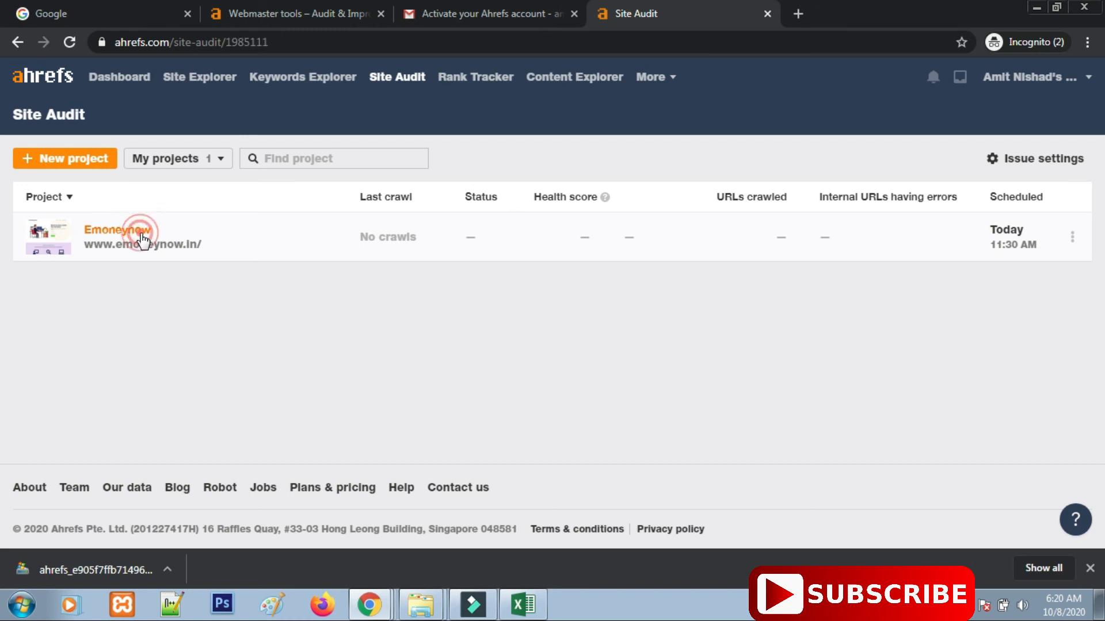
click(635, 300)
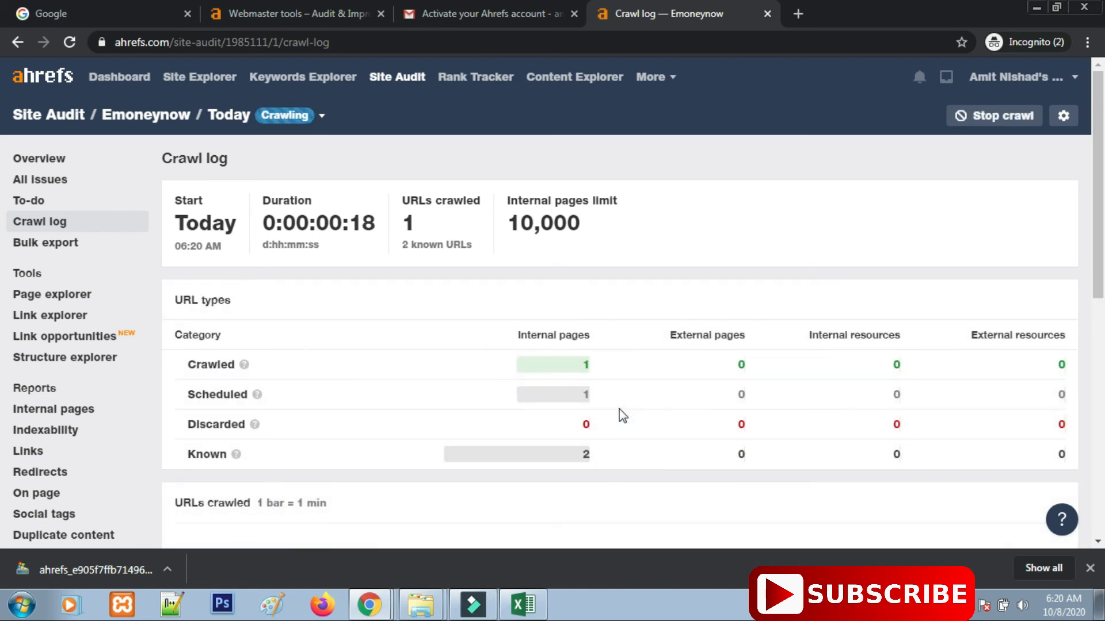
Check the crawl log, then return to the account dashboard.
scroll(622, 413, down, 3)
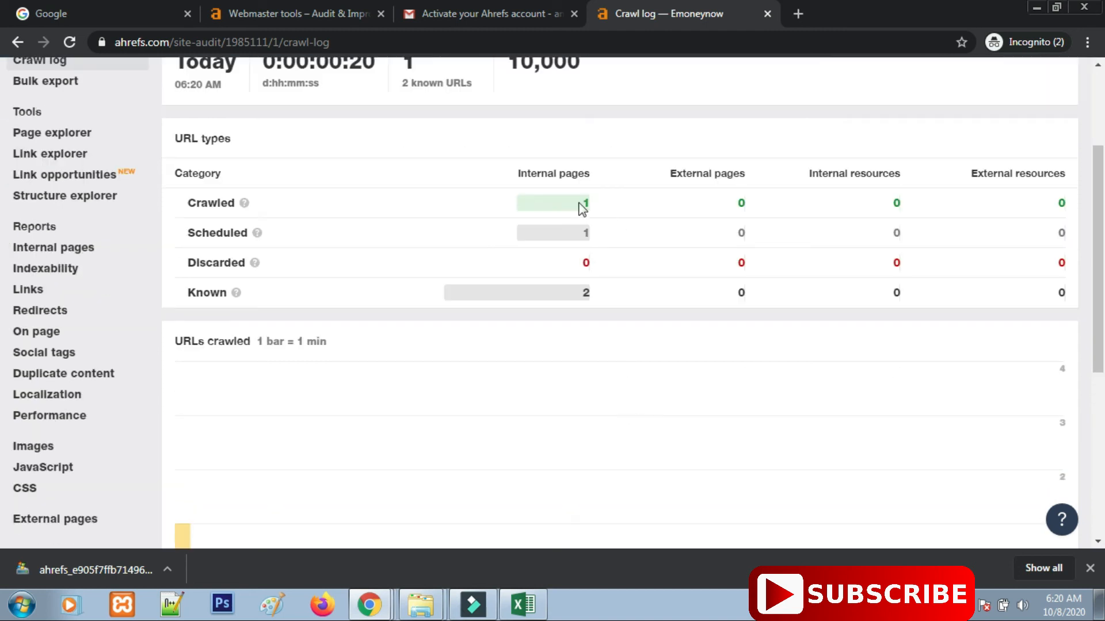
scroll(570, 429, down, 6)
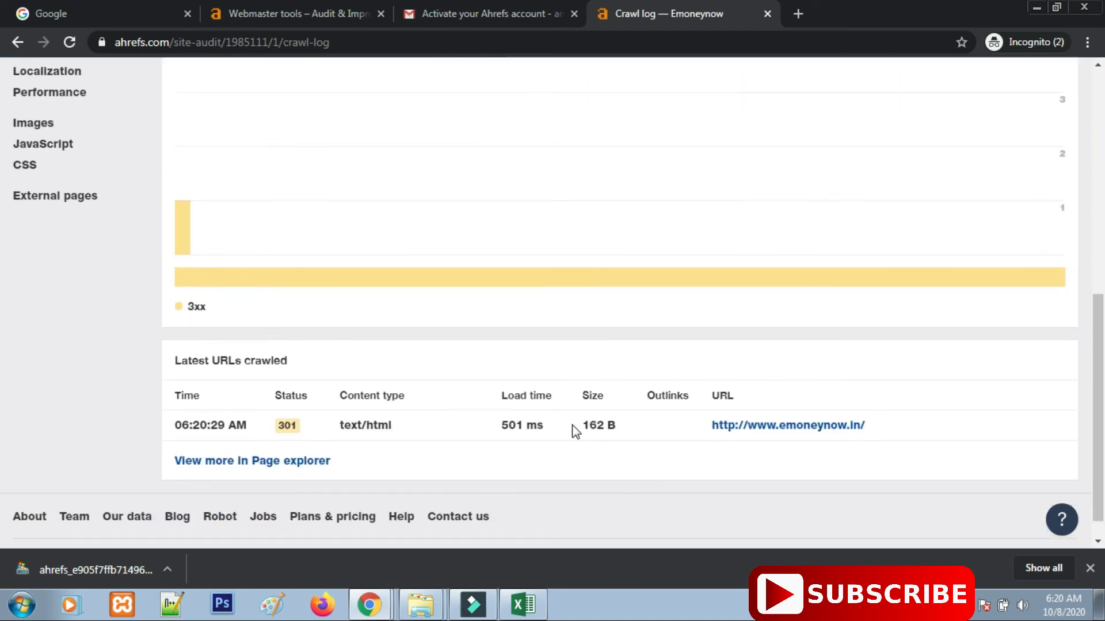
scroll(575, 427, up, 6)
scroll(582, 432, up, 2)
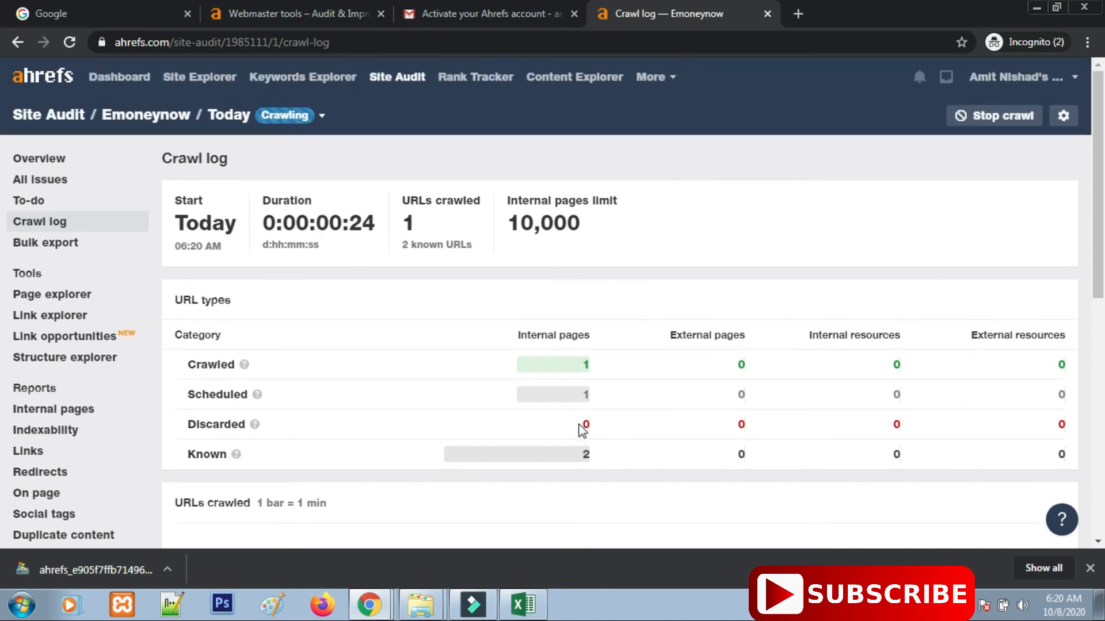
click(106, 76)
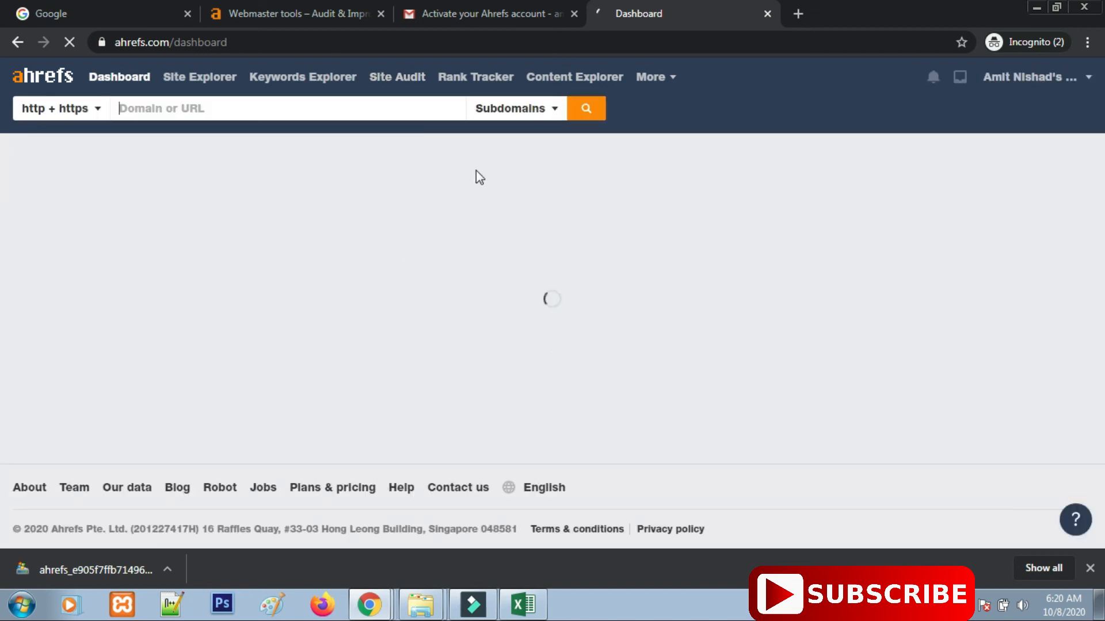
Scroll to the Emoneynow card showing Crawling health score and DR 36.
scroll(415, 374, down, 4)
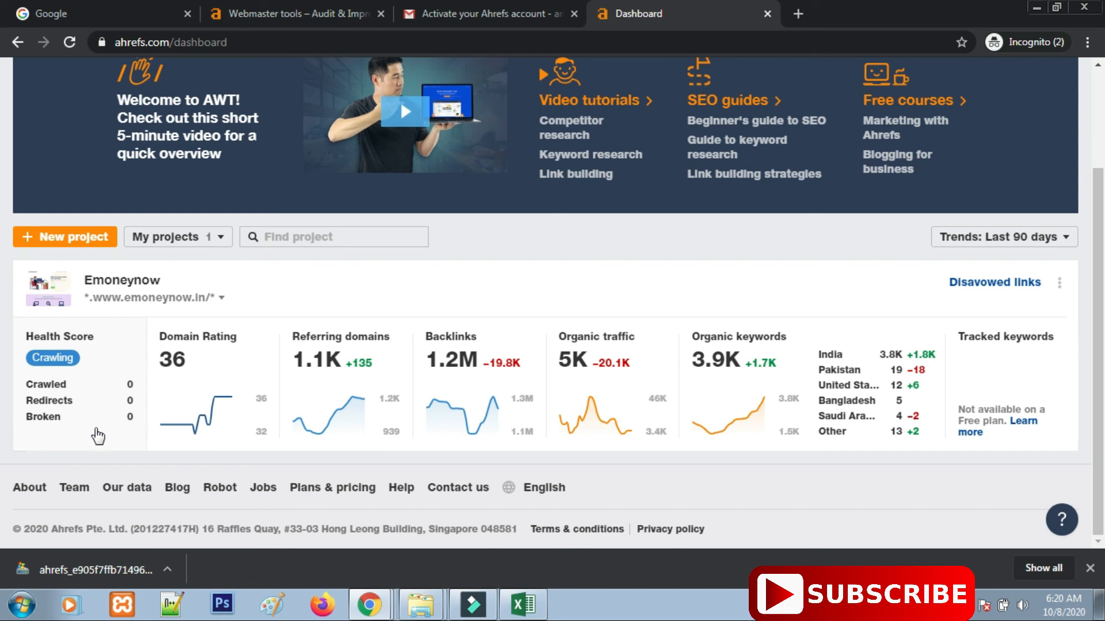
scroll(835, 348, up, 1)
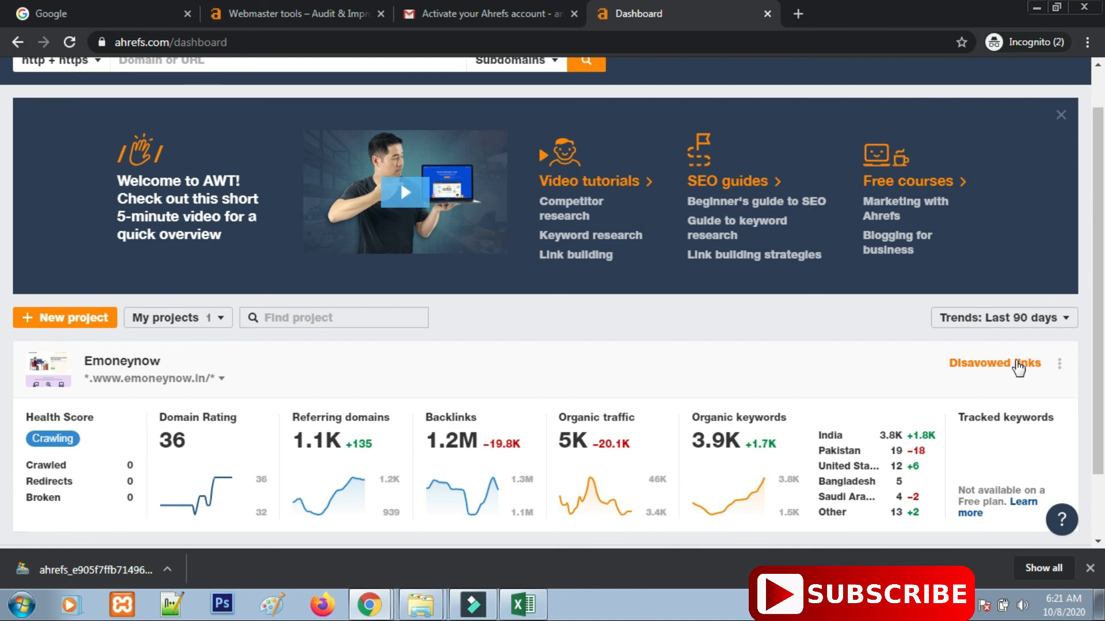
click(1017, 366)
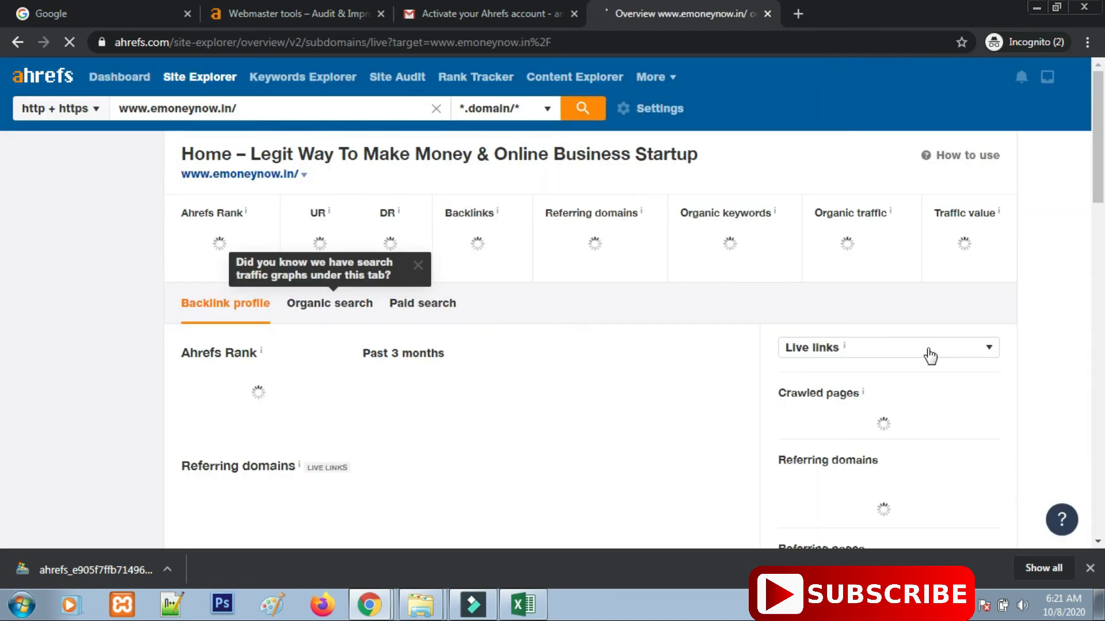
scroll(603, 361, down, 1)
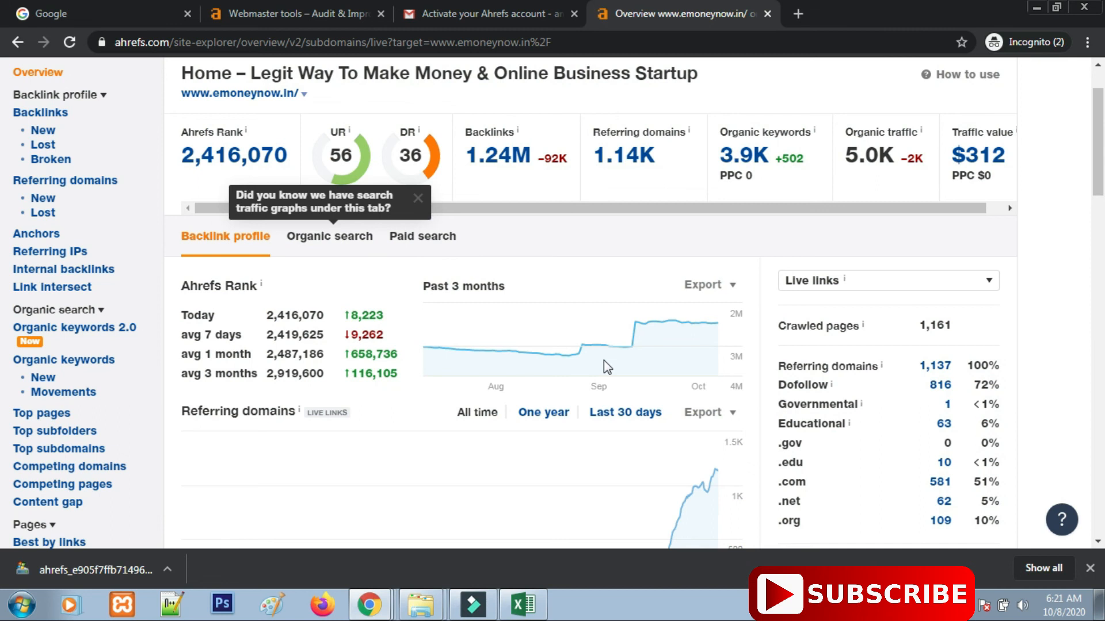
scroll(603, 360, down, 12)
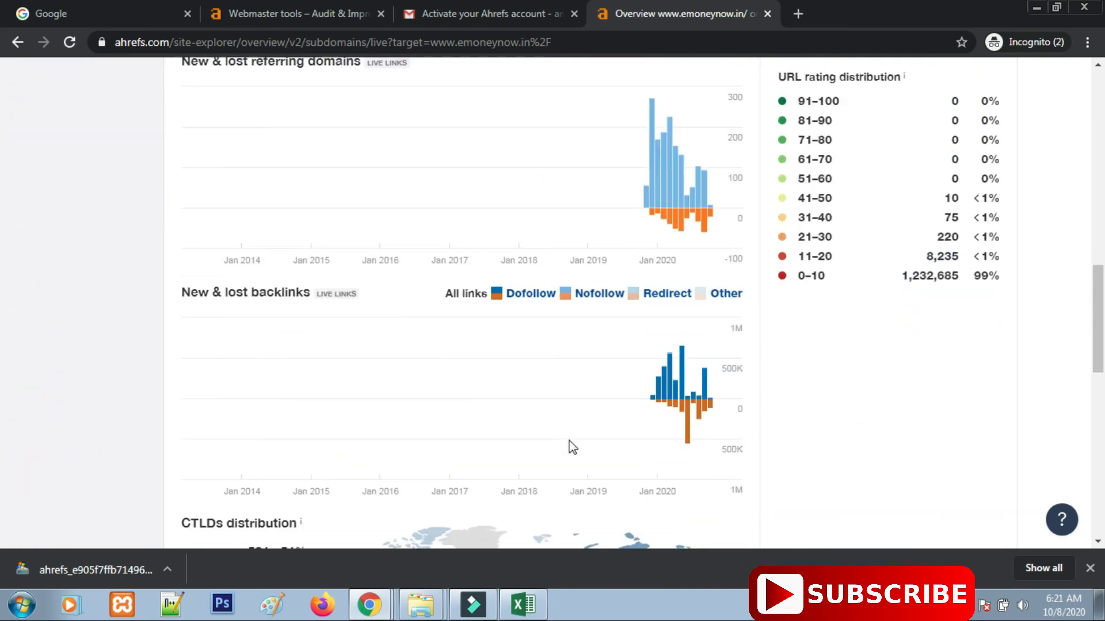
scroll(569, 444, down, 10)
scroll(569, 444, up, 20)
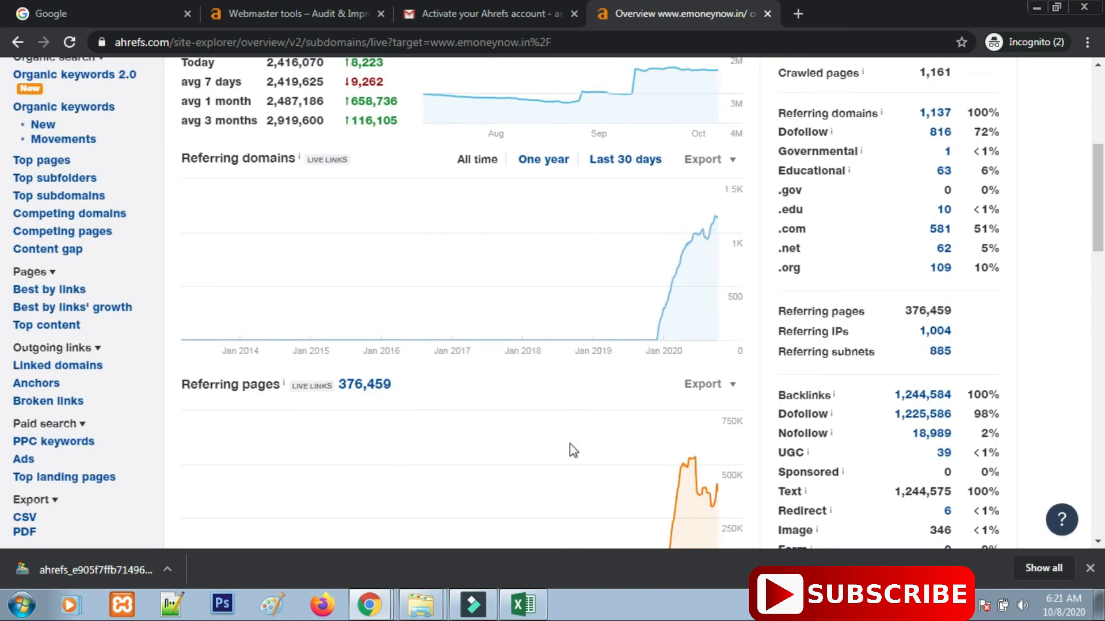
scroll(570, 443, up, 6)
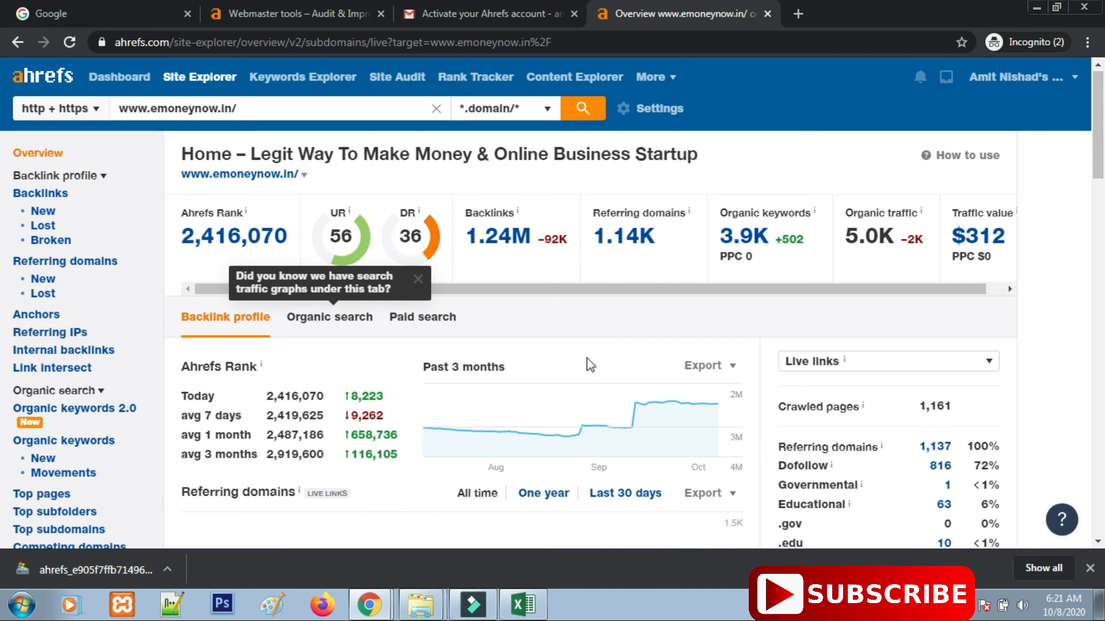
click(418, 279)
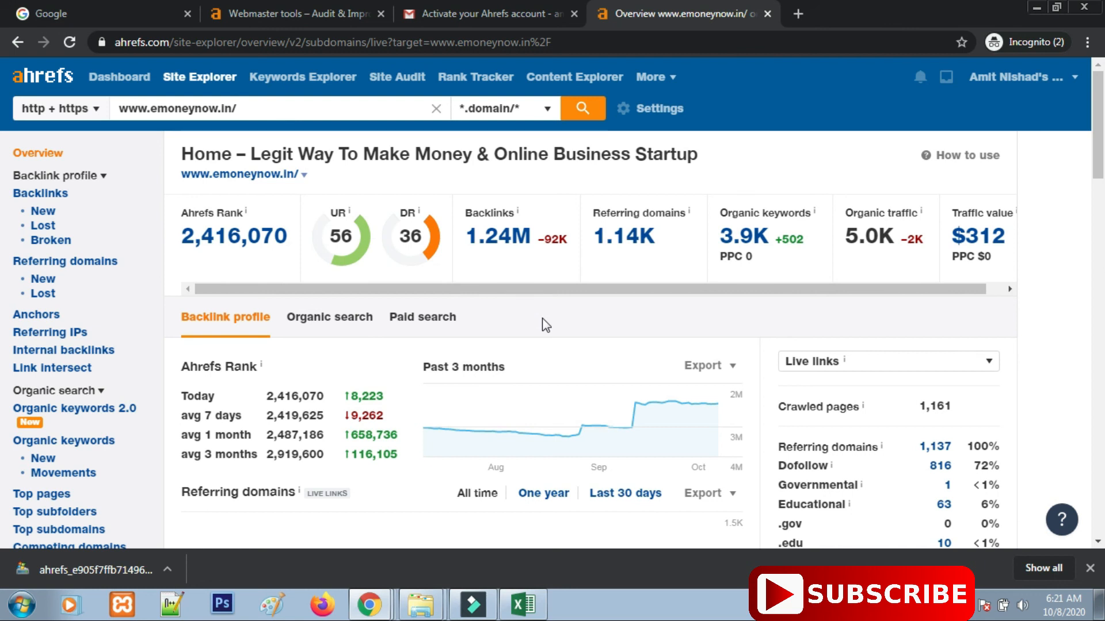